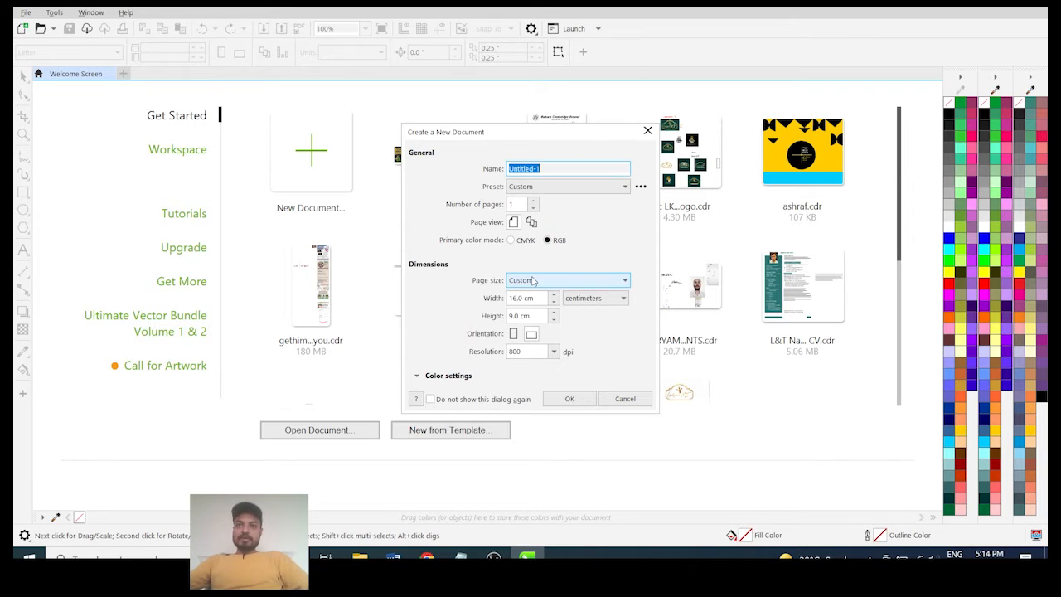
- Set the new document's page size to A4 with its dimensions in inches
{"action": "left_click", "coordinate": [533, 281]}
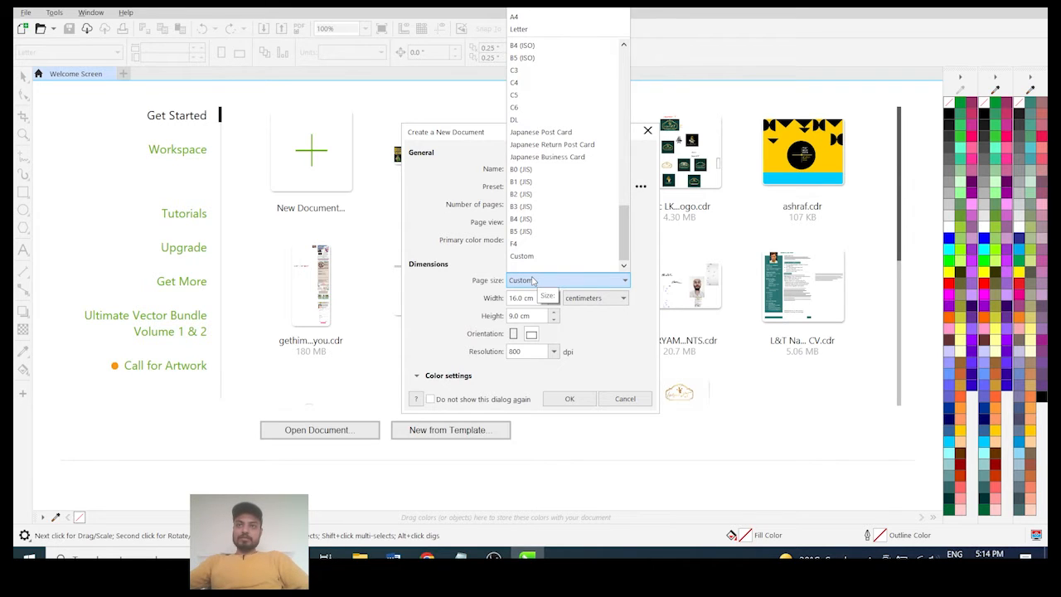
{"action": "left_click", "coordinate": [527, 17]}
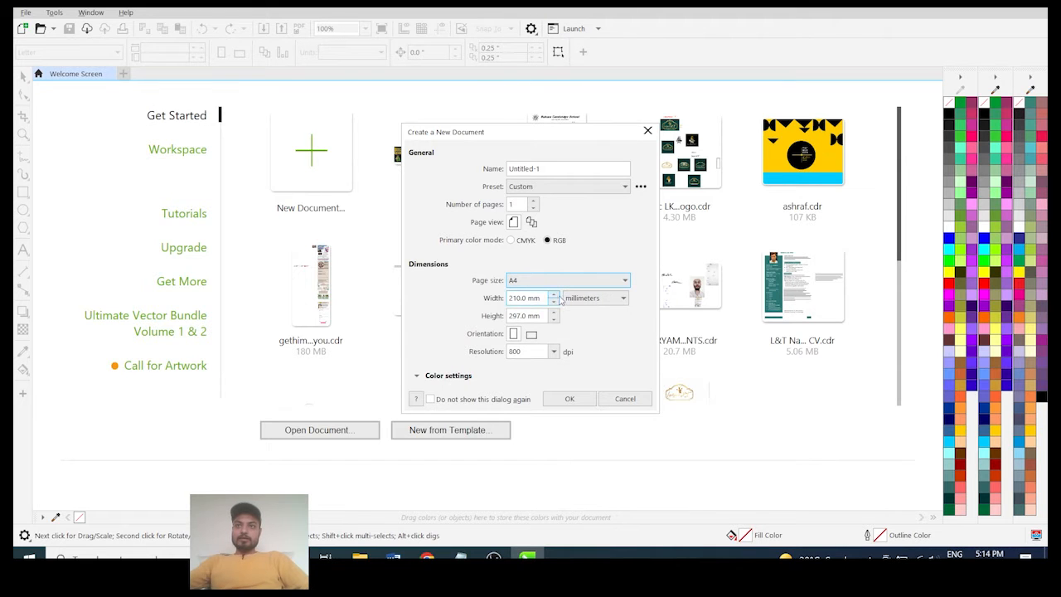
{"action": "left_click", "coordinate": [601, 302]}
{"action": "left_click", "coordinate": [587, 314]}
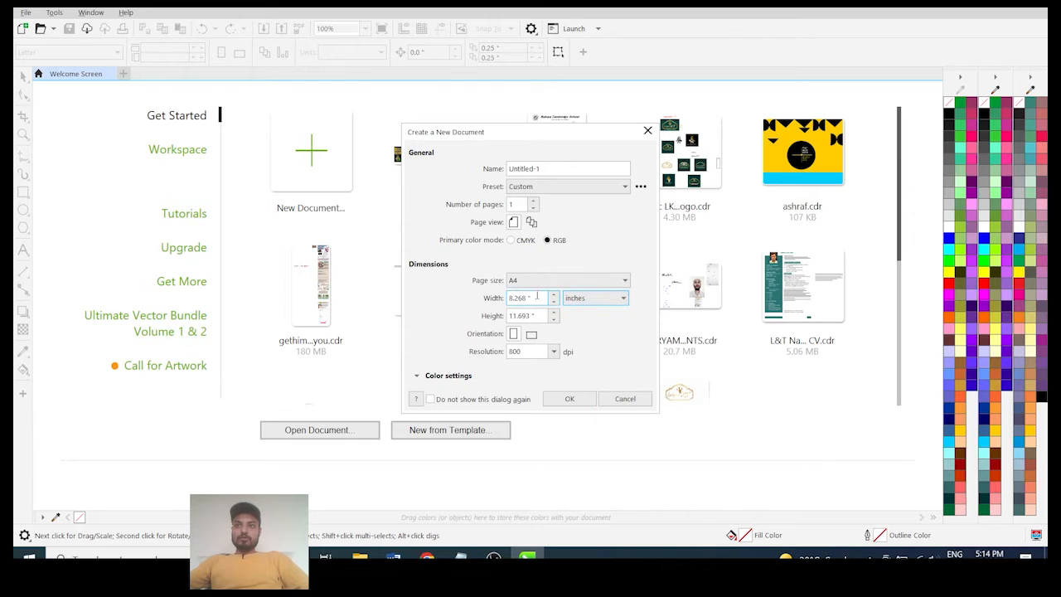
{"action": "left_click", "coordinate": [591, 301]}
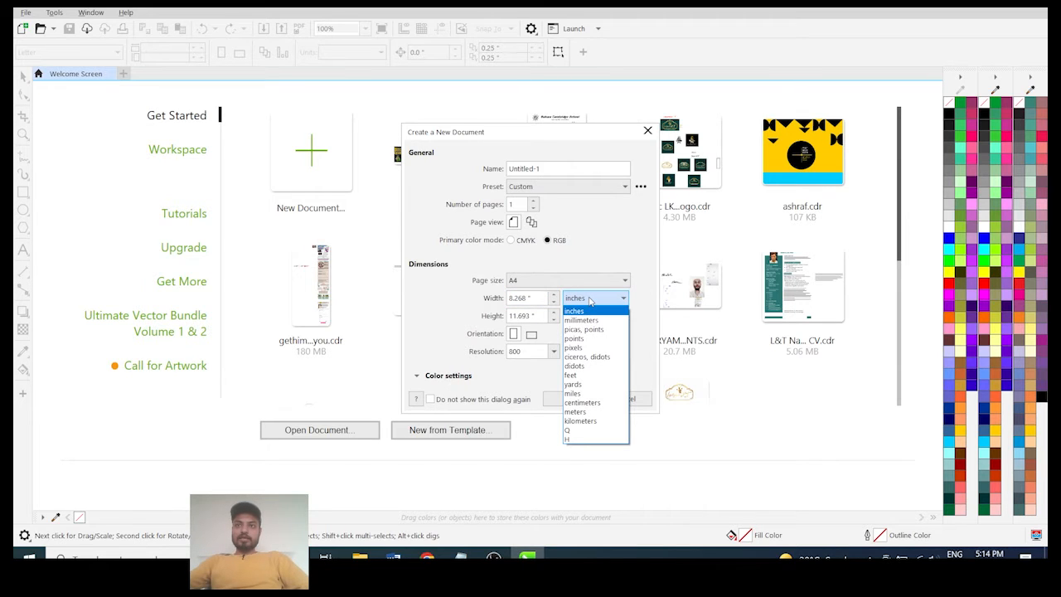
{"action": "left_click", "coordinate": [590, 301]}
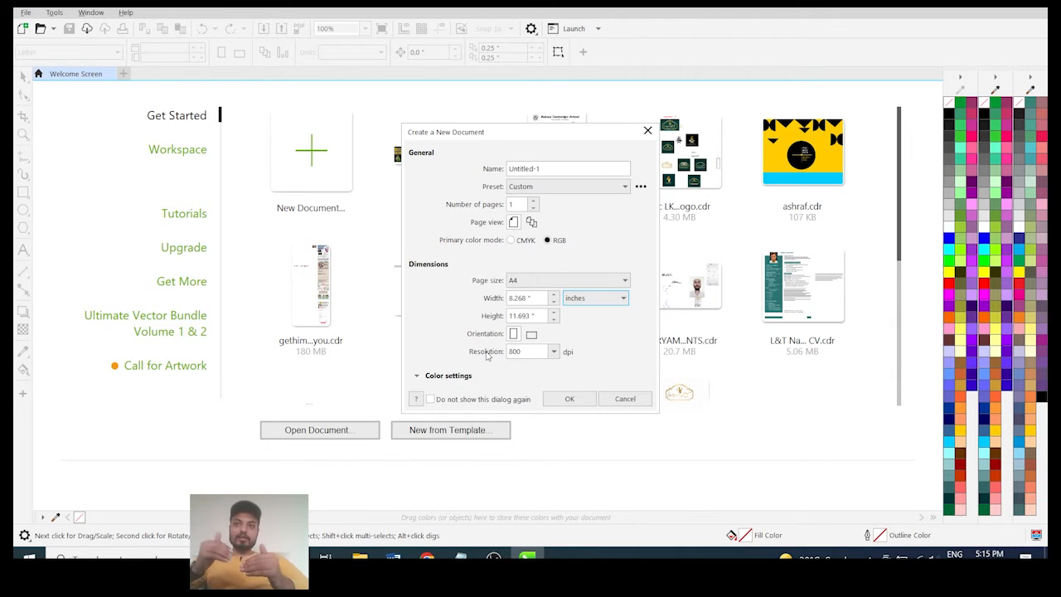
- Set the document resolution to 300 dpi and create the document
{"action": "left_click", "coordinate": [553, 351]}
{"action": "left_click", "coordinate": [529, 364]}
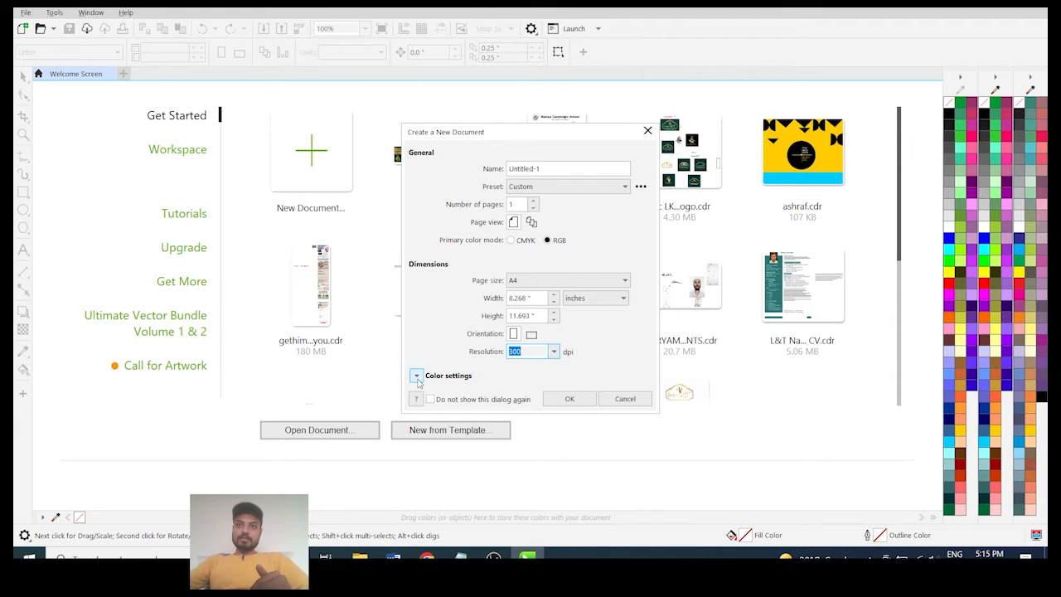
{"action": "left_click", "coordinate": [570, 399]}
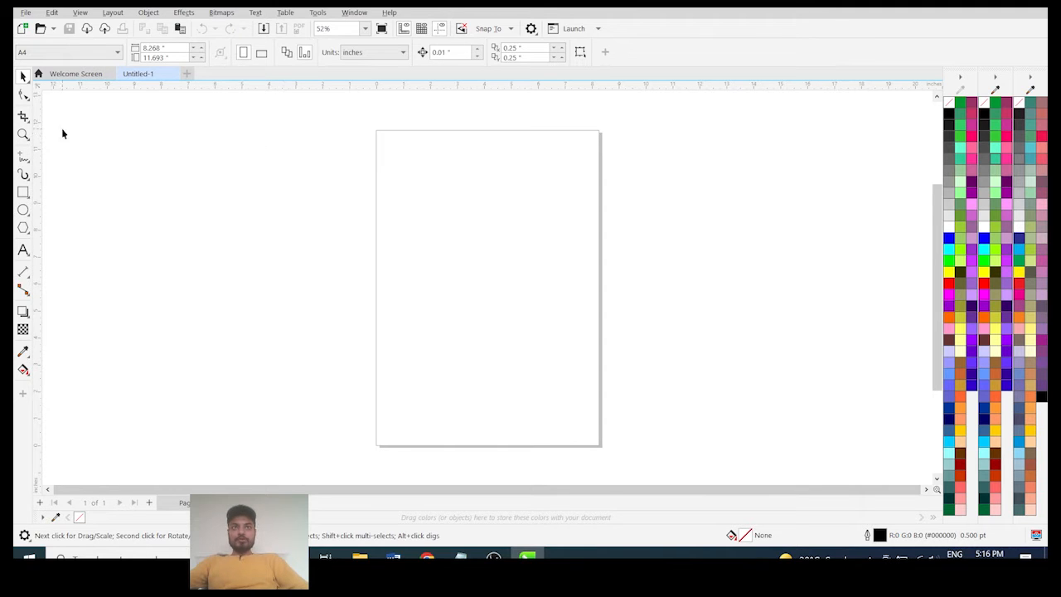
{"action": "left_click", "coordinate": [24, 96]}
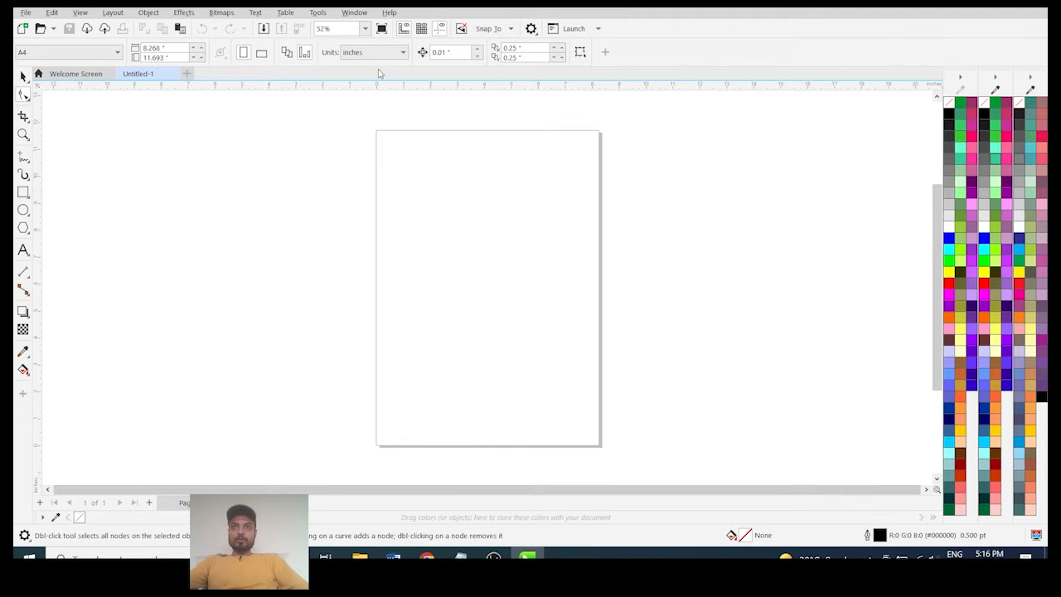
{"action": "left_click", "coordinate": [24, 77]}
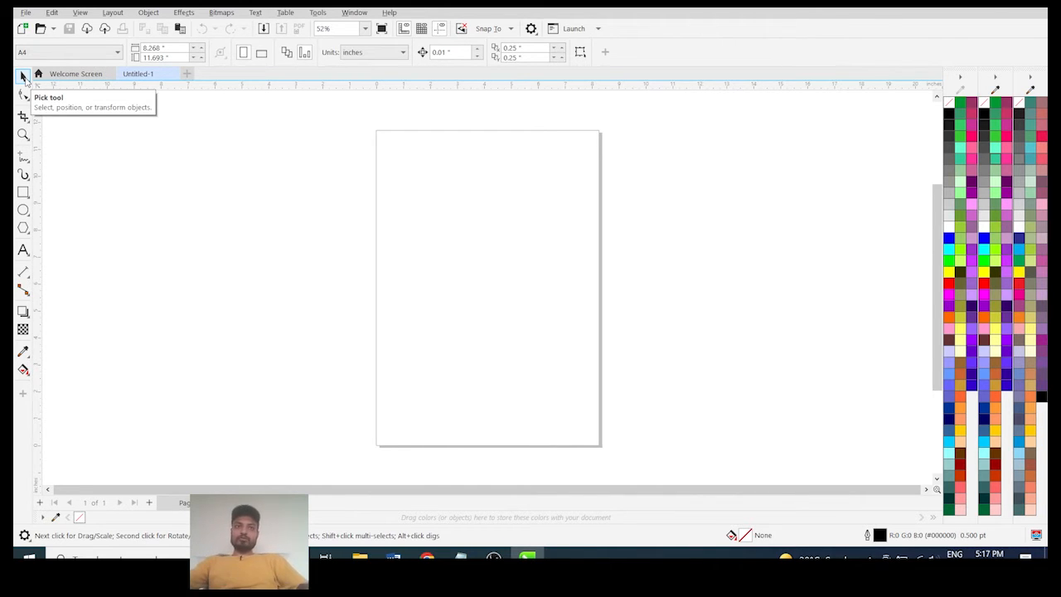
- Draw a rectangle about 3.46 × 3.56 inches in the upper middle of the page and deselect it
{"action": "left_click", "coordinate": [24, 193]}
{"action": "left_click_drag", "start_coordinate": [440, 200], "coordinate": [534, 296]}
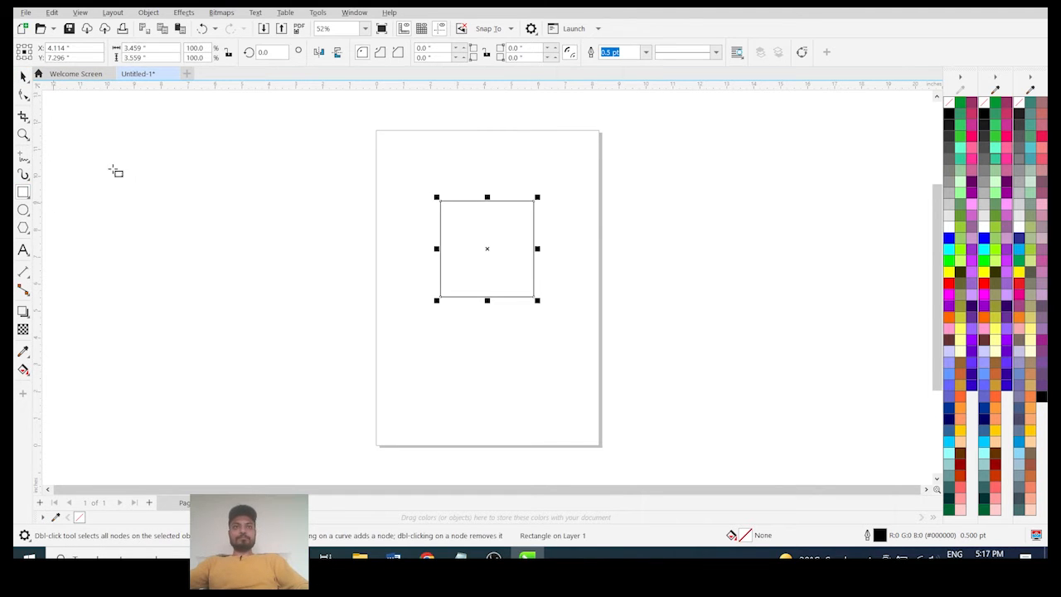
{"action": "left_click", "coordinate": [23, 75]}
{"action": "left_click", "coordinate": [281, 205]}
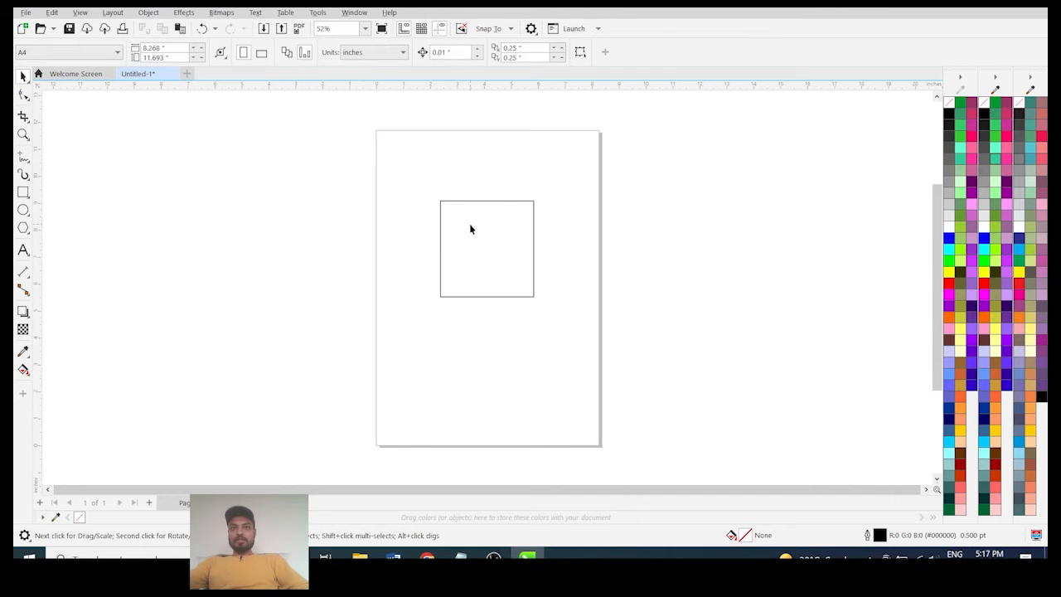
- Reposition the rectangle in the left half of the page and resize it with its handles to about 2.41 × 2.02 inches
{"action": "left_click_drag", "start_coordinate": [467, 204], "coordinate": [428, 208]}
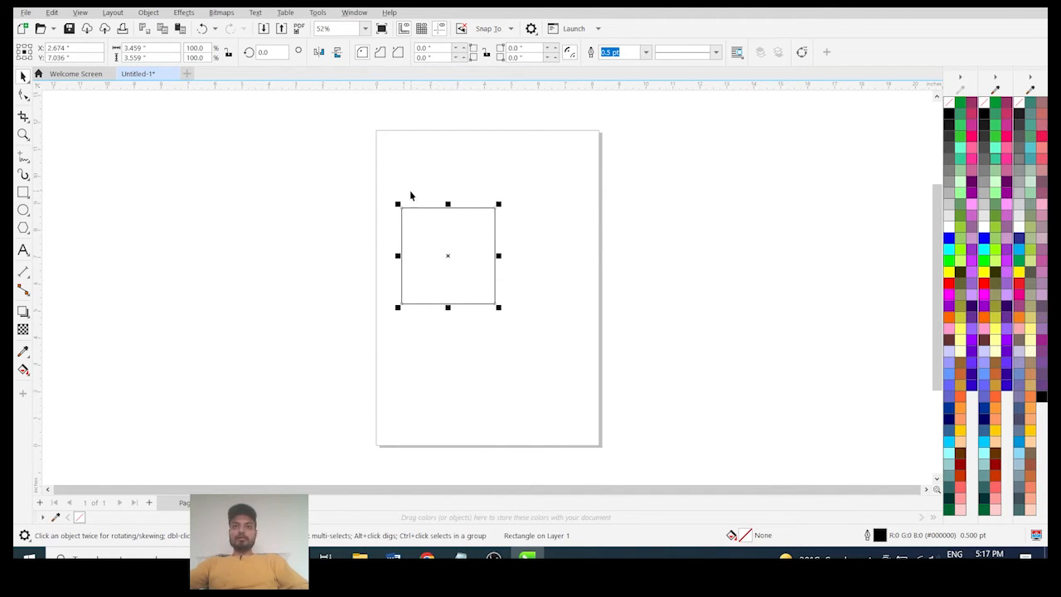
{"action": "mouse_move", "coordinate": [414, 208]}
{"action": "left_mouse_down"}
{"action": "mouse_move", "coordinate": [522, 174]}
{"action": "mouse_move", "coordinate": [419, 226]}
{"action": "left_mouse_up"}
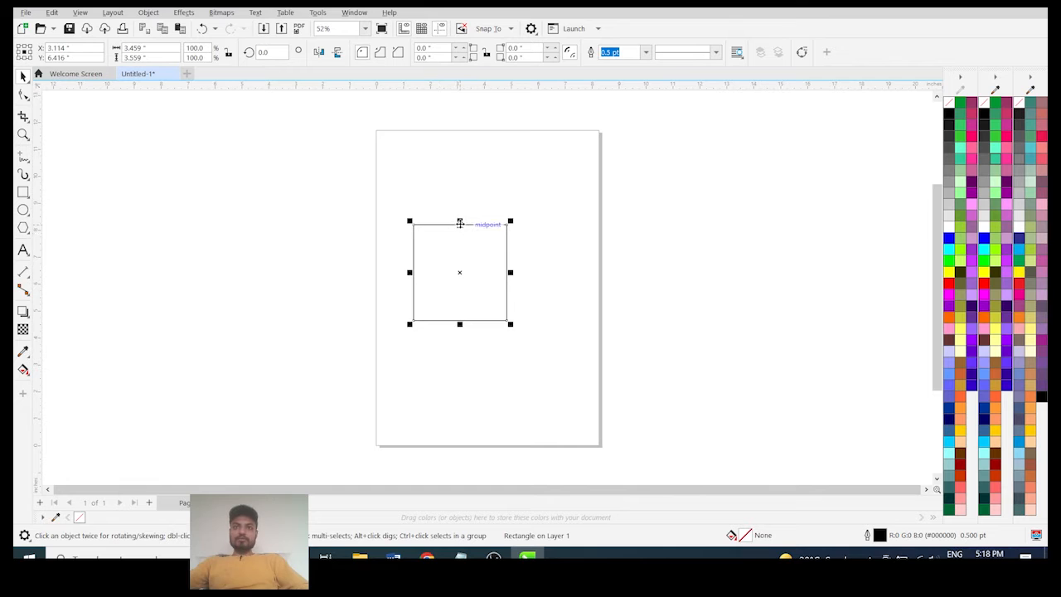
{"action": "left_click_drag", "start_coordinate": [460, 222], "coordinate": [459, 251]}
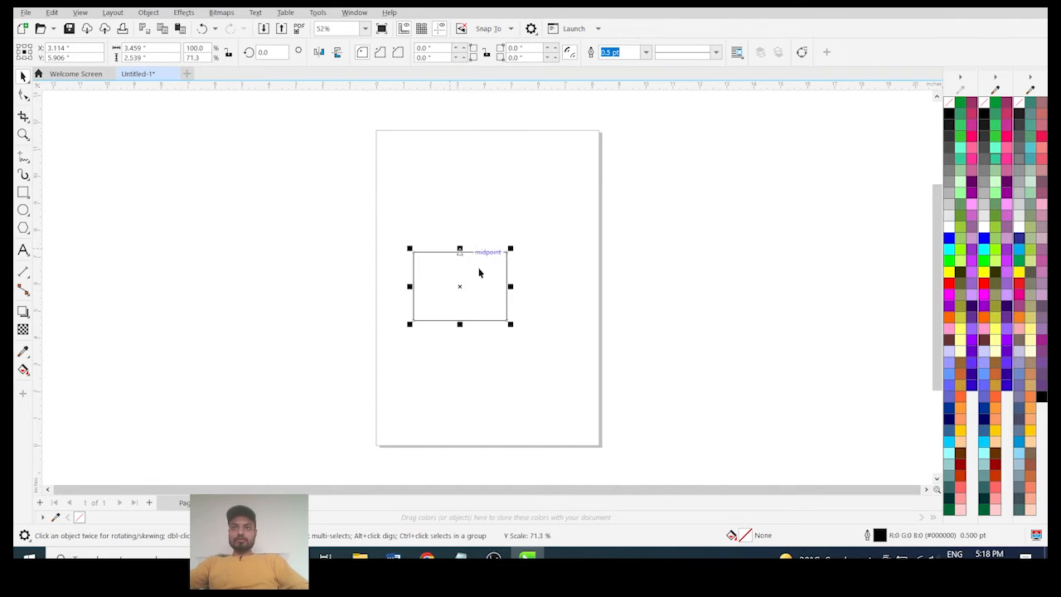
{"action": "left_click_drag", "start_coordinate": [511, 287], "coordinate": [559, 288]}
{"action": "left_click_drag", "start_coordinate": [483, 248], "coordinate": [485, 165]}
{"action": "left_click_drag", "start_coordinate": [557, 164], "coordinate": [491, 323]}
- Try skewing the rectangle horizontally from its top and bottom edges and vertically from its right side, undoing each skew
{"action": "left_click", "coordinate": [445, 295]}
{"action": "key", "text": "ctrl+z"}
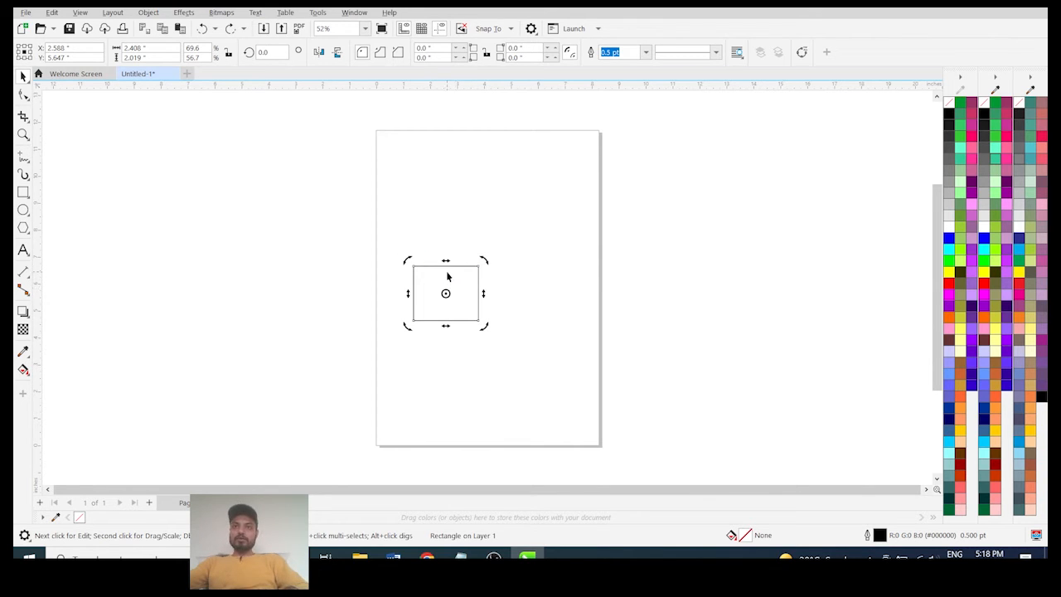
{"action": "left_click_drag", "start_coordinate": [445, 262], "coordinate": [535, 270]}
{"action": "key", "text": "ctrl+z"}
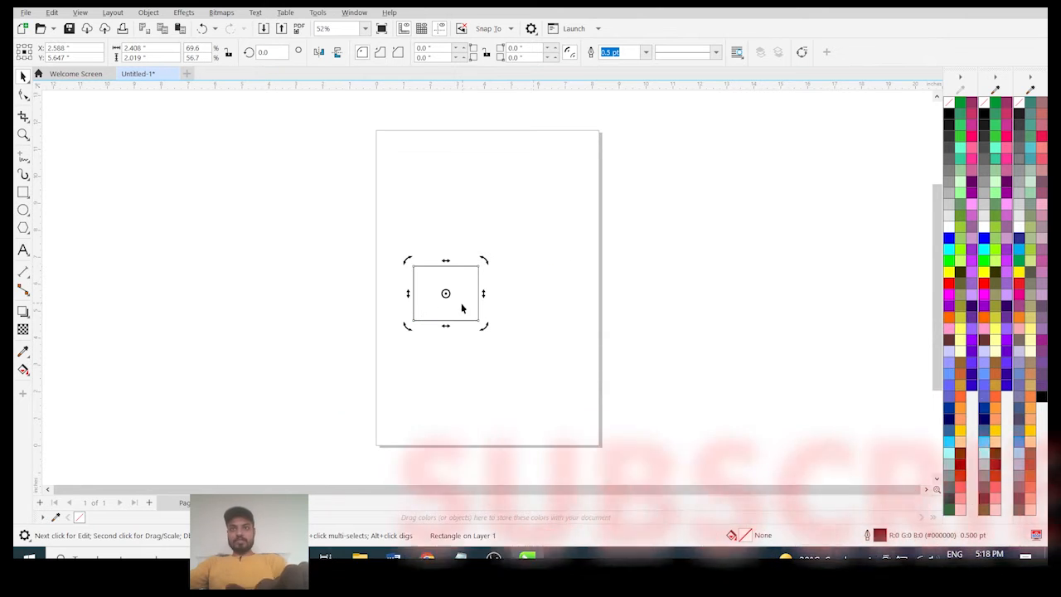
{"action": "left_click_drag", "start_coordinate": [446, 328], "coordinate": [582, 322]}
{"action": "key", "text": "ctrl+z"}
{"action": "left_click_drag", "start_coordinate": [483, 293], "coordinate": [490, 252]}
{"action": "key", "text": "ctrl+z"}
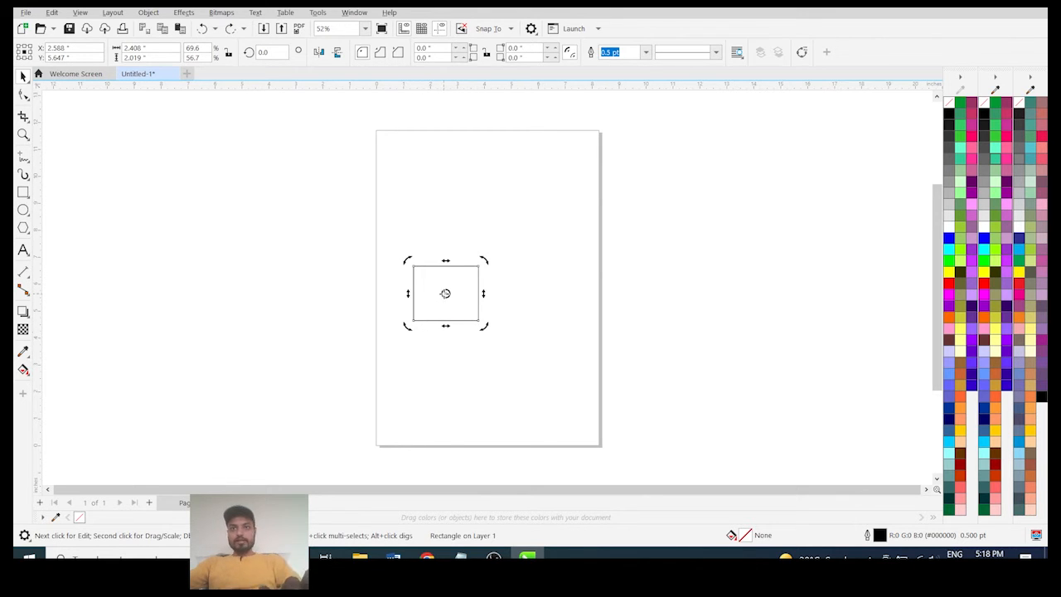
- Try rotating the rectangle about its lower-left corner, undo the rotation, and return the rotation center to the middle
{"action": "left_click_drag", "start_coordinate": [412, 320], "coordinate": [413, 320]}
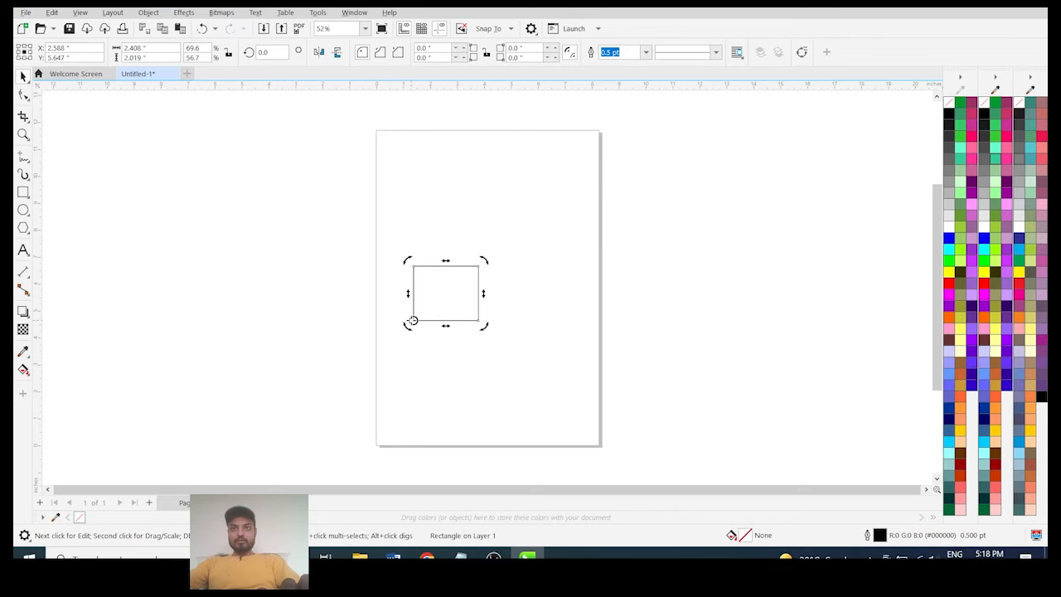
{"action": "left_click_drag", "start_coordinate": [486, 261], "coordinate": [481, 341]}
{"action": "key", "text": "ctrl+z"}
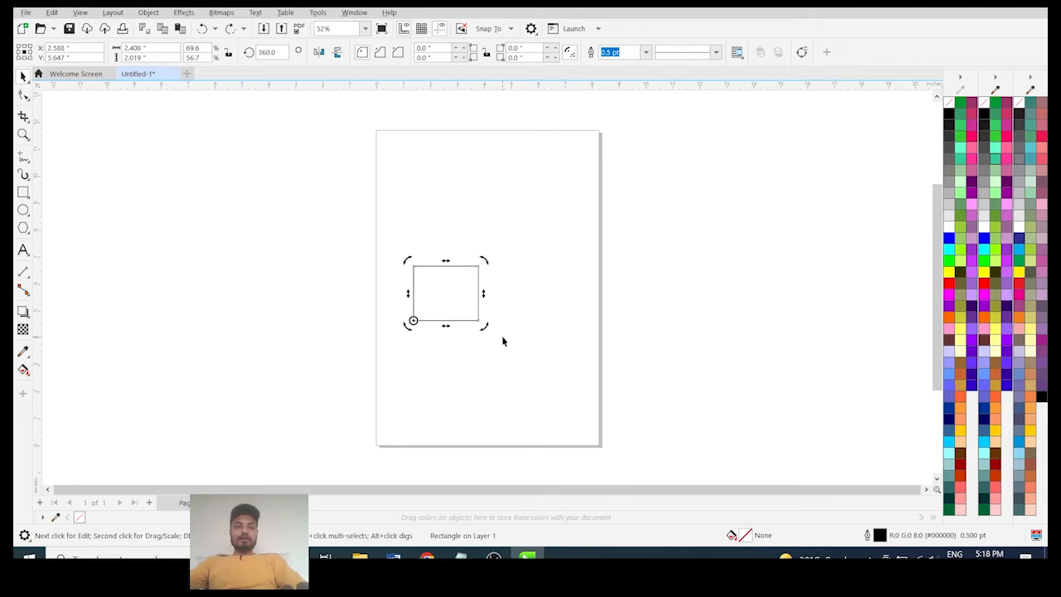
{"action": "left_click_drag", "start_coordinate": [413, 318], "coordinate": [446, 293]}
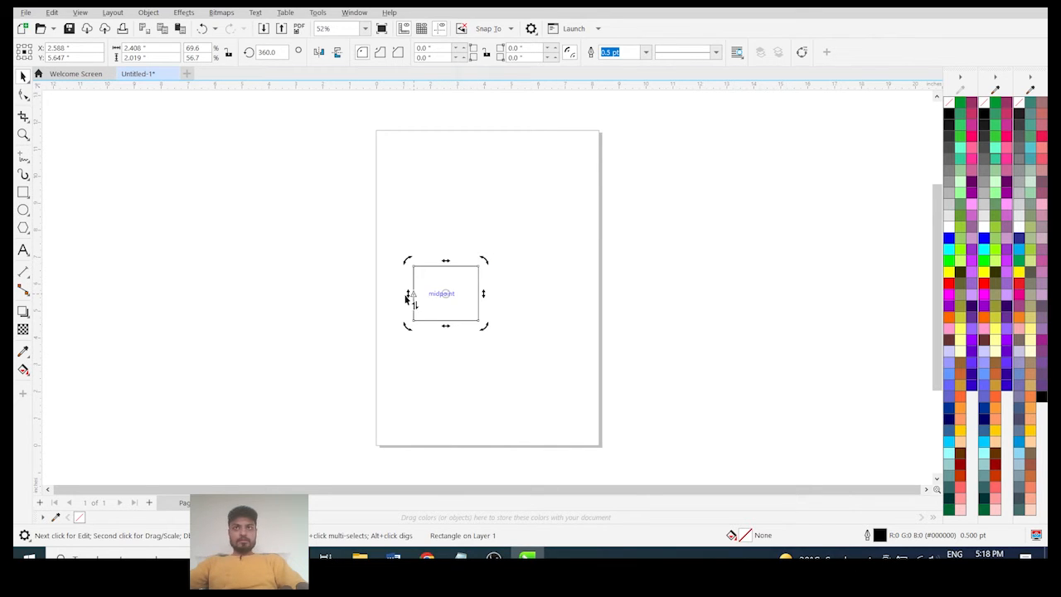
{"action": "left_click", "coordinate": [351, 251]}
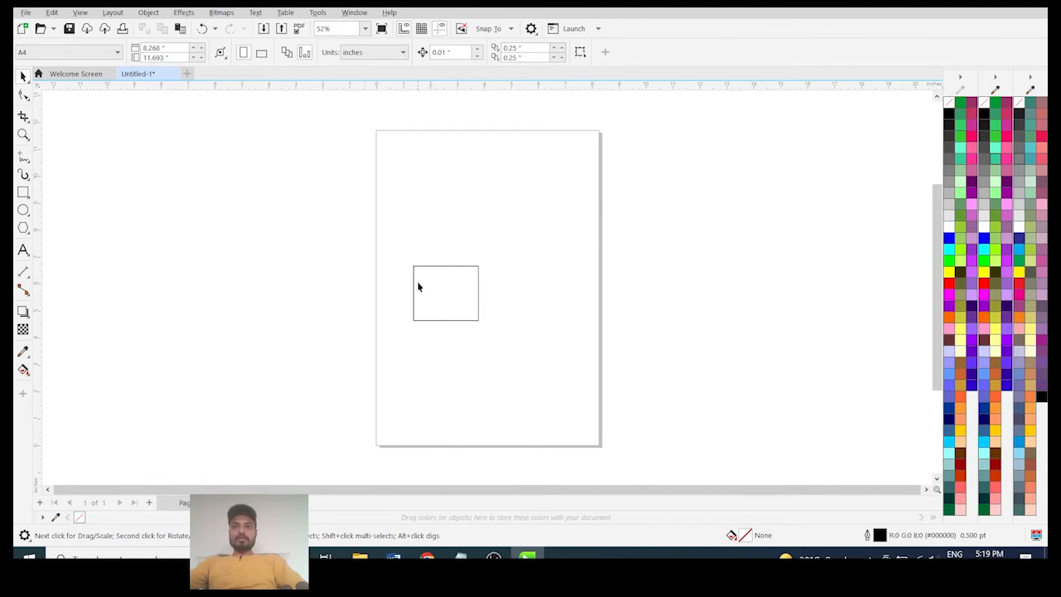
- Move the rectangle up and right to about X 4.43, Y 7.55 inches, and practise selecting it with a marquee around it
{"action": "left_click_drag", "start_coordinate": [424, 271], "coordinate": [473, 219]}
{"action": "left_click_drag", "start_coordinate": [249, 171], "coordinate": [728, 365]}
{"action": "left_click_drag", "start_coordinate": [238, 157], "coordinate": [644, 367]}
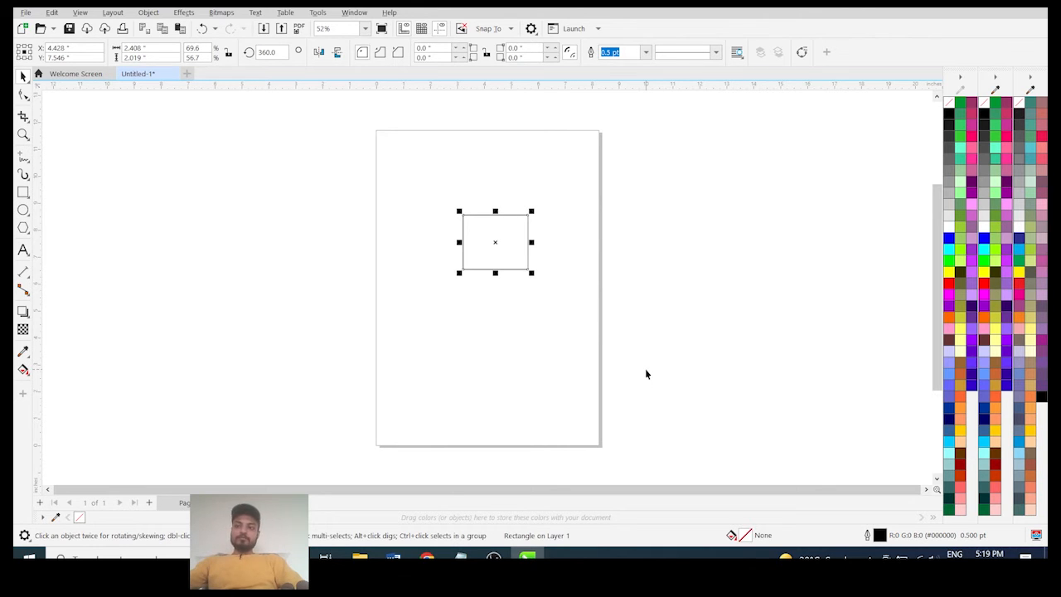
{"action": "left_click", "coordinate": [23, 82]}
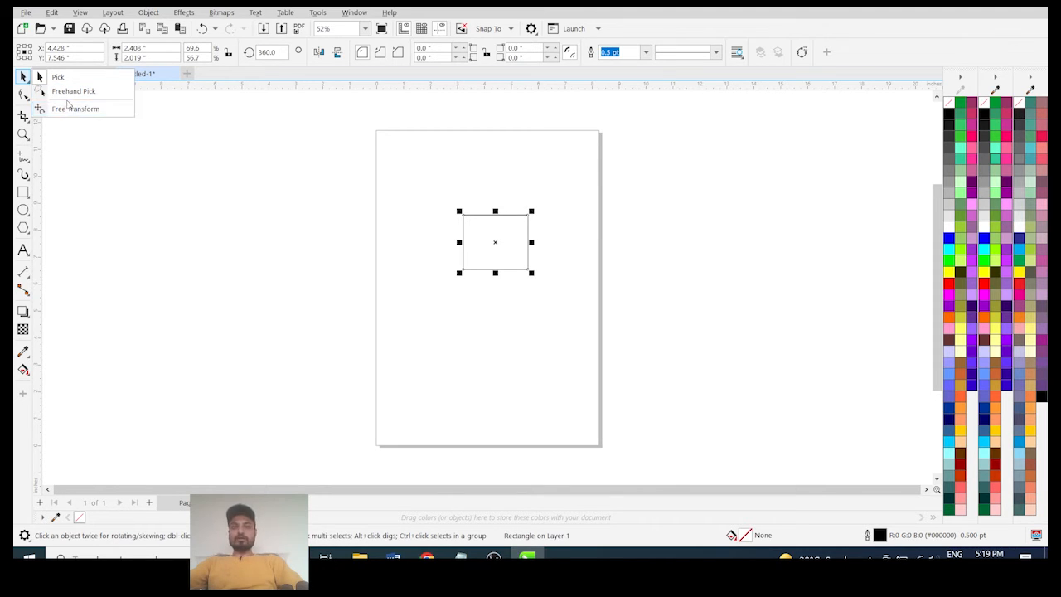
{"action": "left_click", "coordinate": [253, 169]}
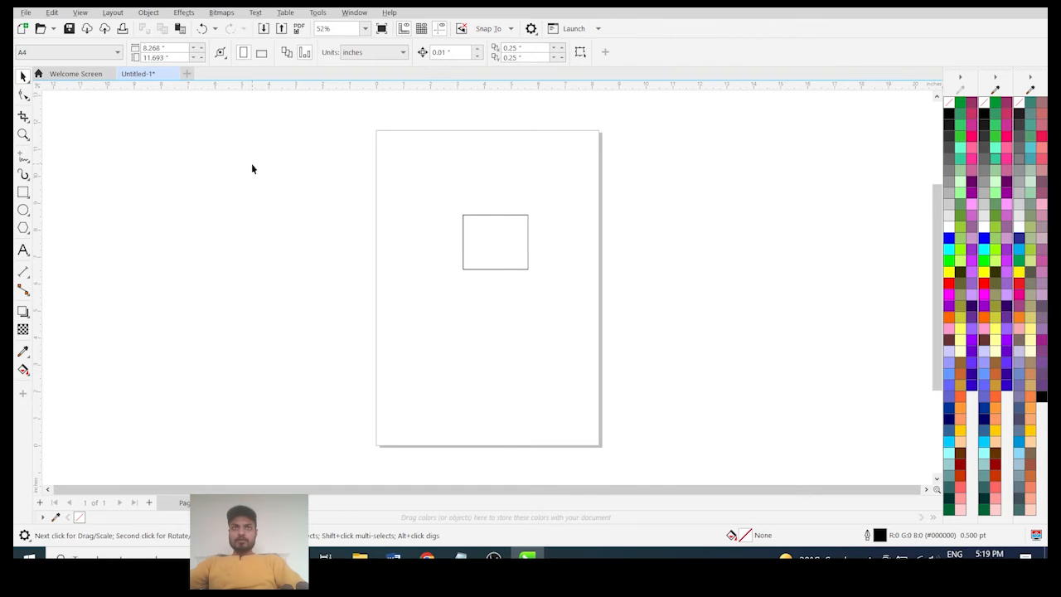
{"action": "left_click_drag", "start_coordinate": [440, 180], "coordinate": [546, 283]}
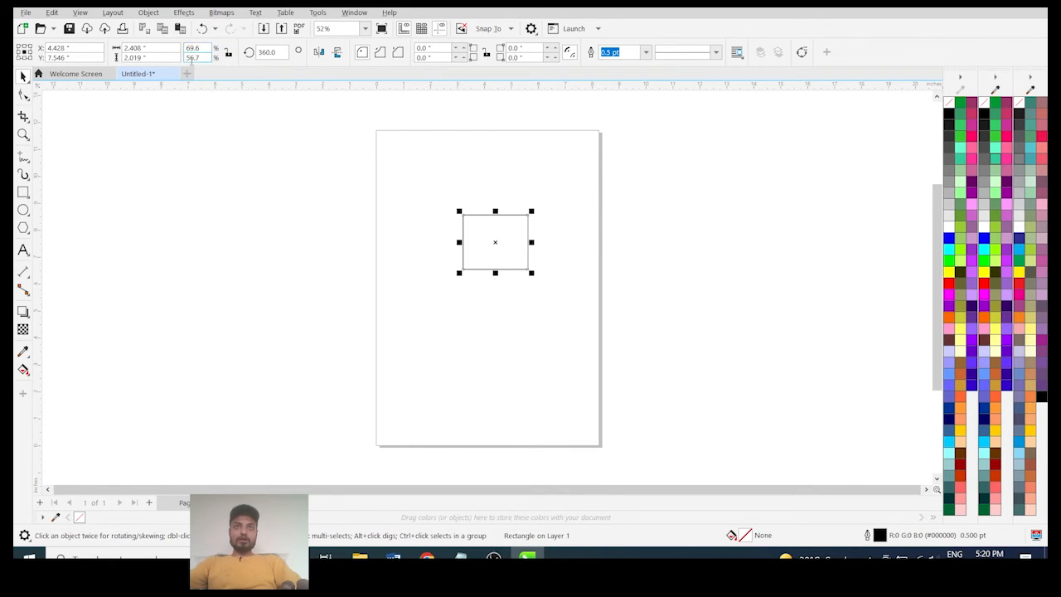
- Scale the rectangle to 10% horizontally and 10% vertically
{"action": "left_click", "coordinate": [198, 48]}
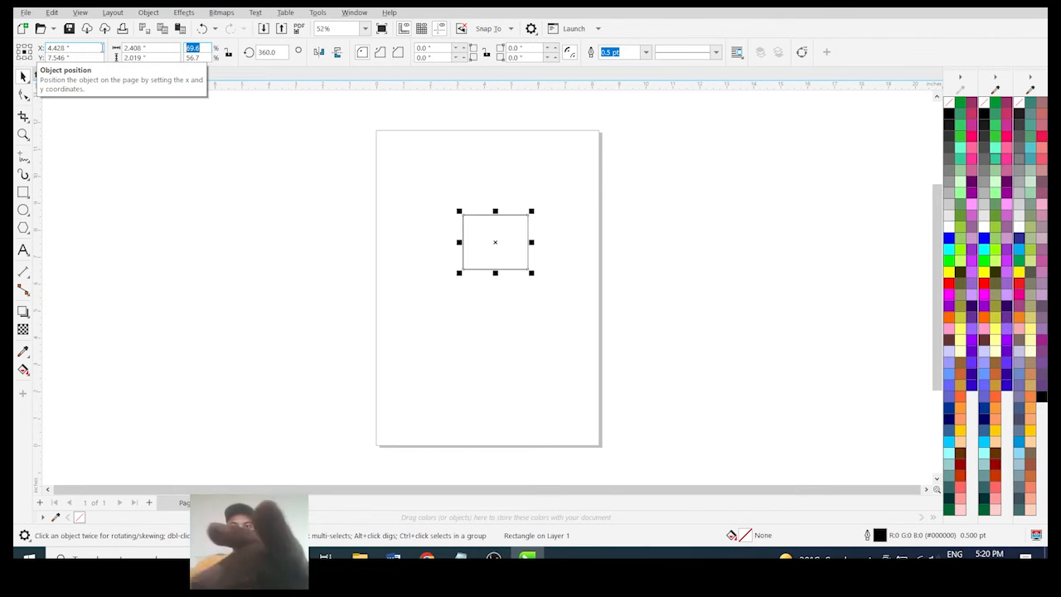
{"action": "type", "text": "10"}
{"action": "key", "text": "Tab"}
{"action": "type", "text": "10"}
{"action": "key", "text": "Return"}
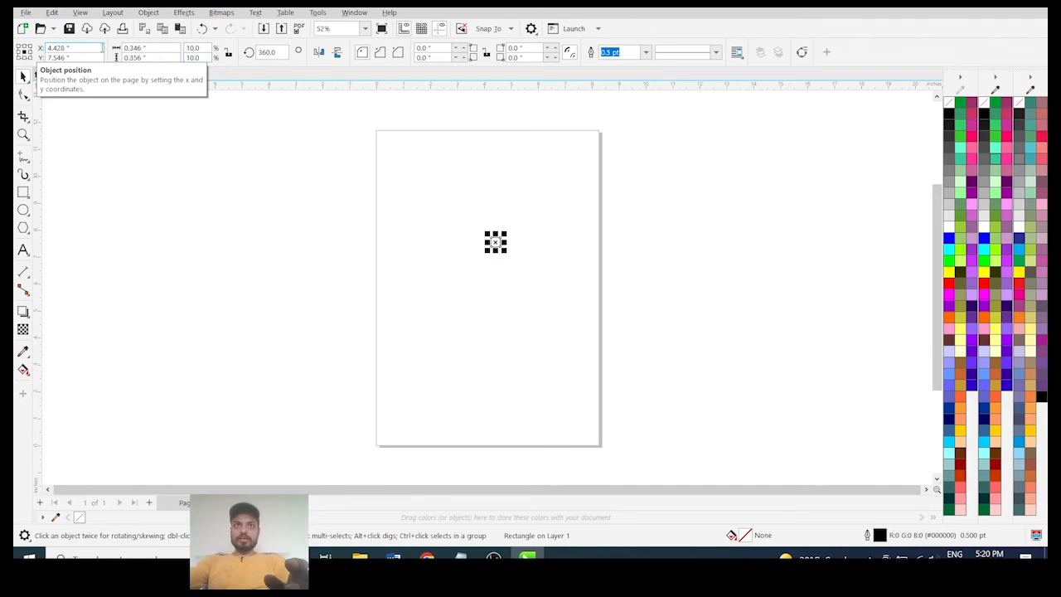
- Lock the scaling ratio, enlarge the rectangle to about 3.91 × 4.03 inches, and move it to about X 3.92, Y 6.28 inches
{"action": "left_click", "coordinate": [228, 52]}
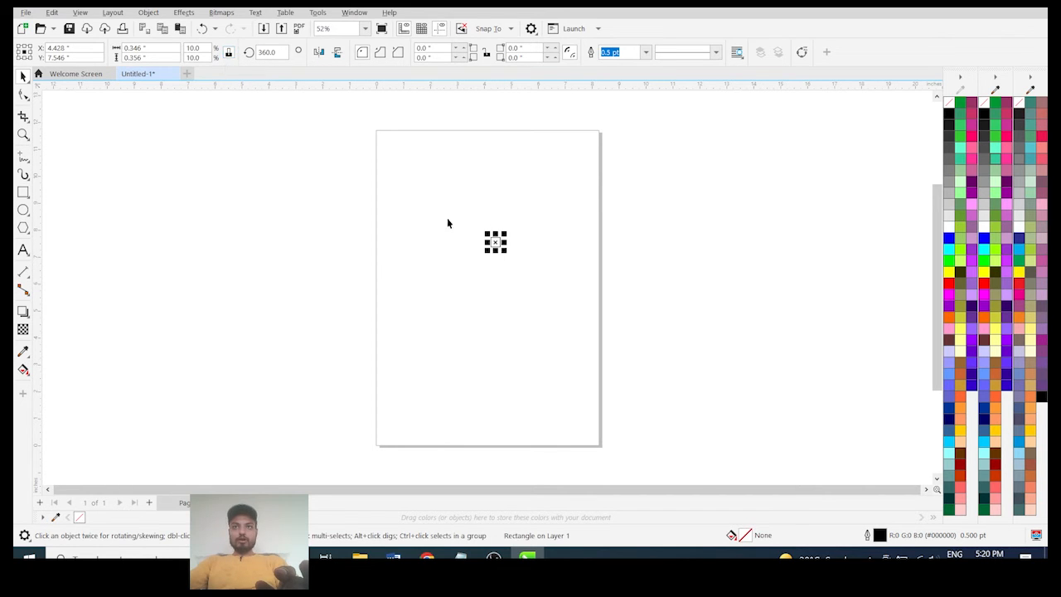
{"action": "left_click_drag", "start_coordinate": [505, 251], "coordinate": [618, 356]}
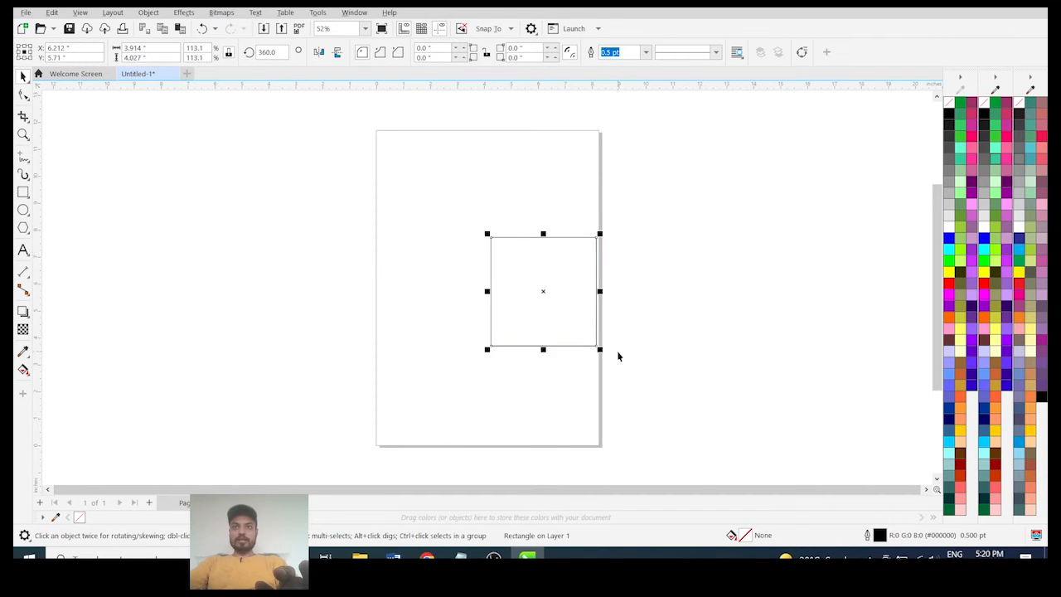
{"action": "left_click_drag", "start_coordinate": [545, 290], "coordinate": [622, 277]}
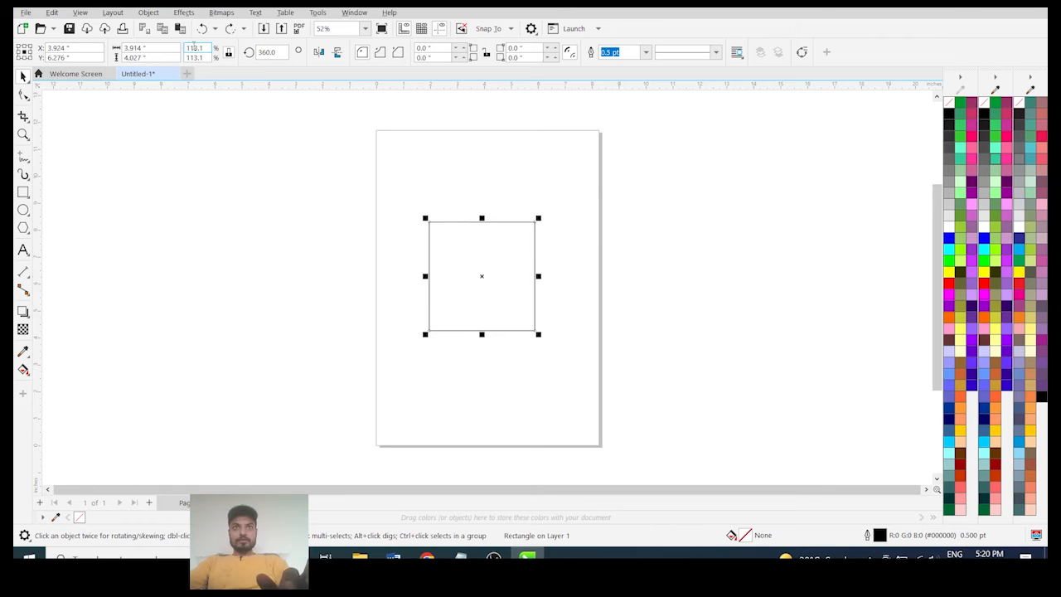
- Set the rectangle's scale factor to 100% with the ratio locked
{"action": "left_click", "coordinate": [207, 48]}
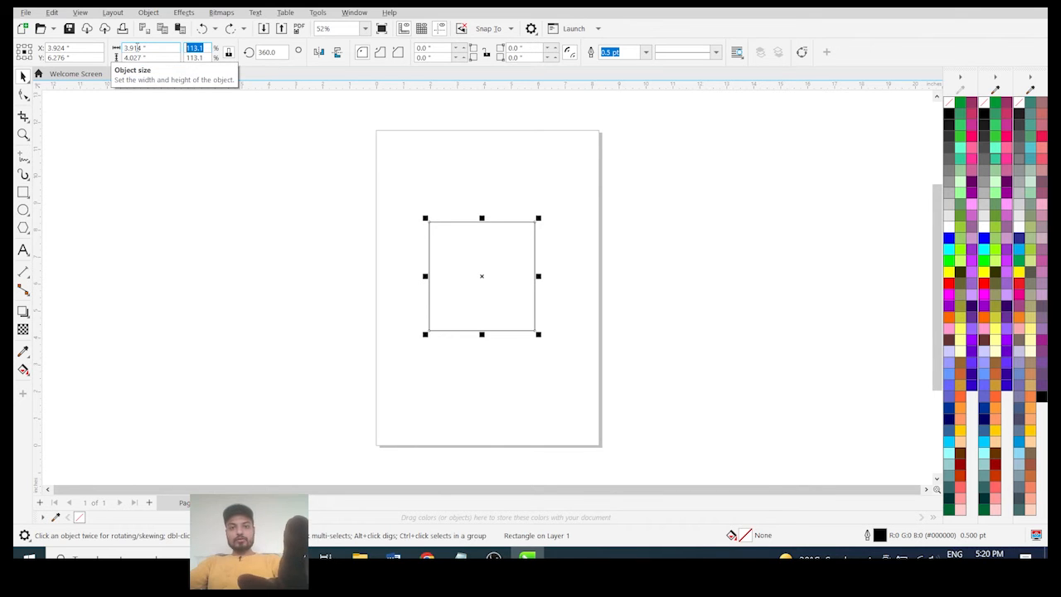
{"action": "type", "text": "100"}
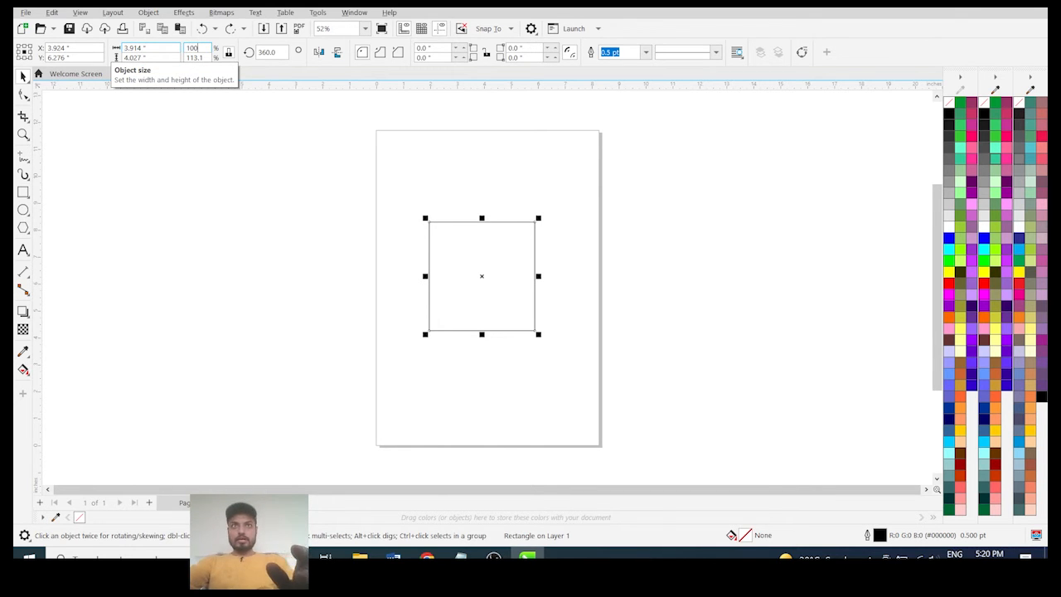
{"action": "key", "text": "Return"}
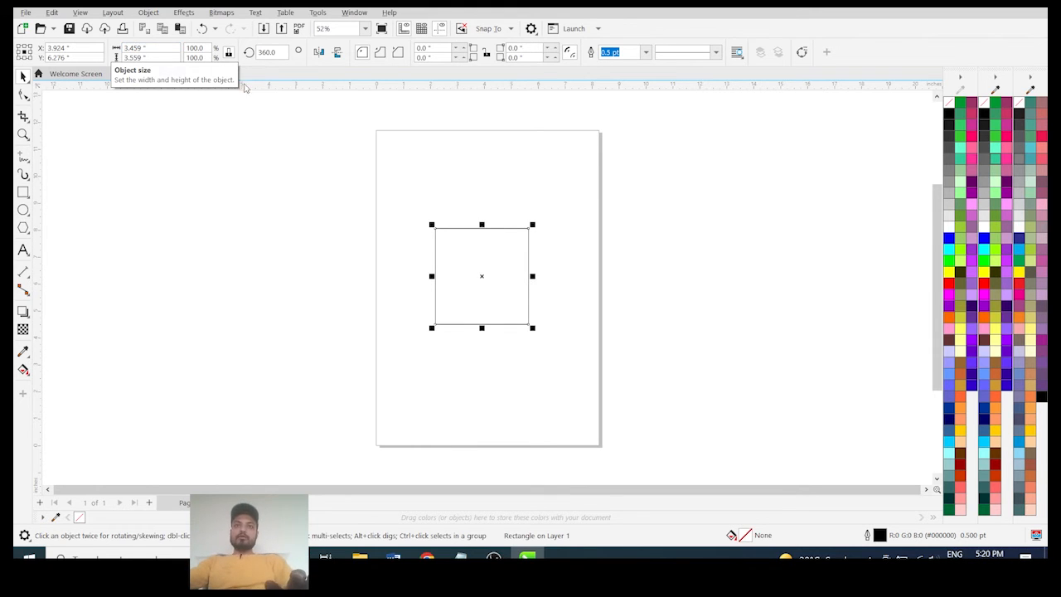
- Try rotating the rectangle to 30 degrees and undo the rotation
{"action": "double_click", "coordinate": [282, 51]}
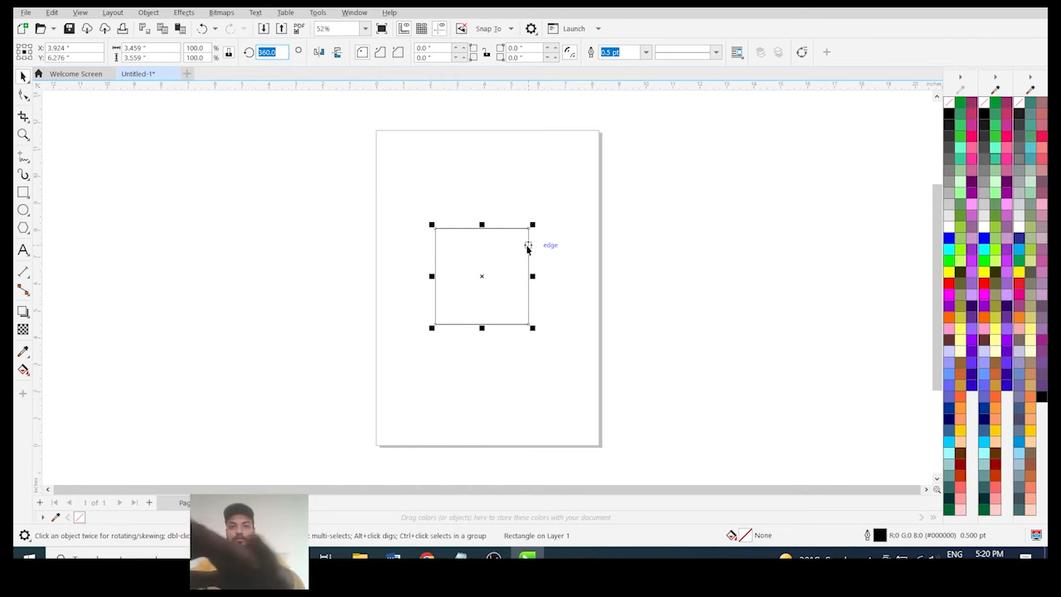
{"action": "type", "text": "30"}
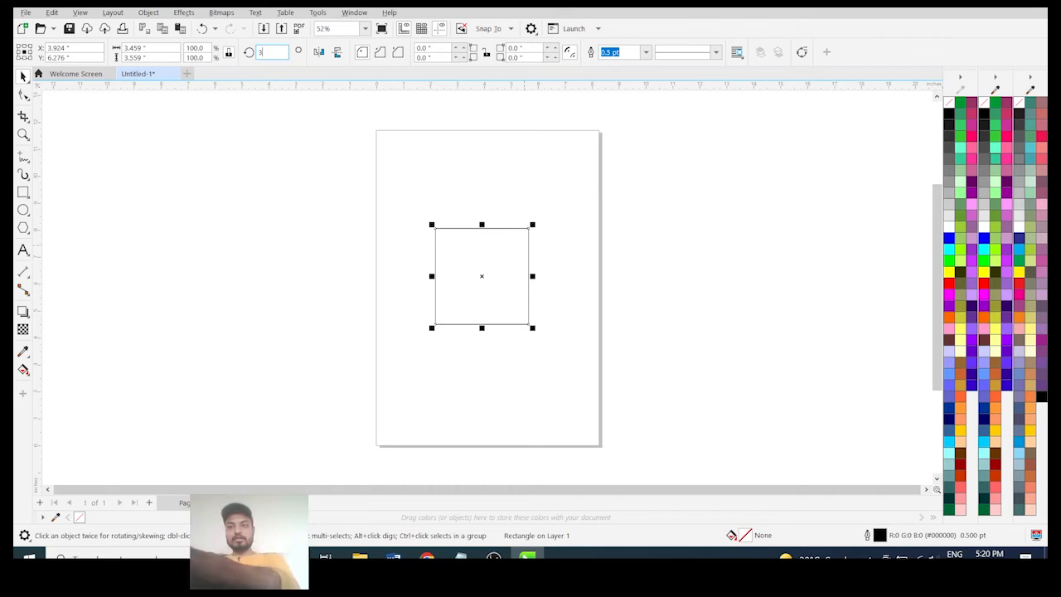
{"action": "key", "text": "Return"}
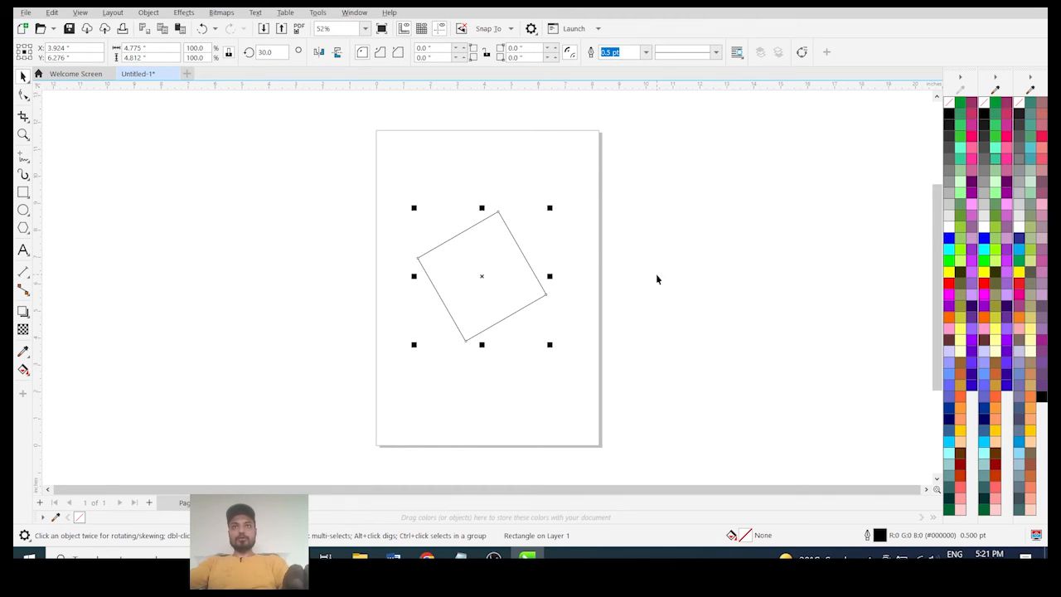
{"action": "key", "text": "ctrl+z"}
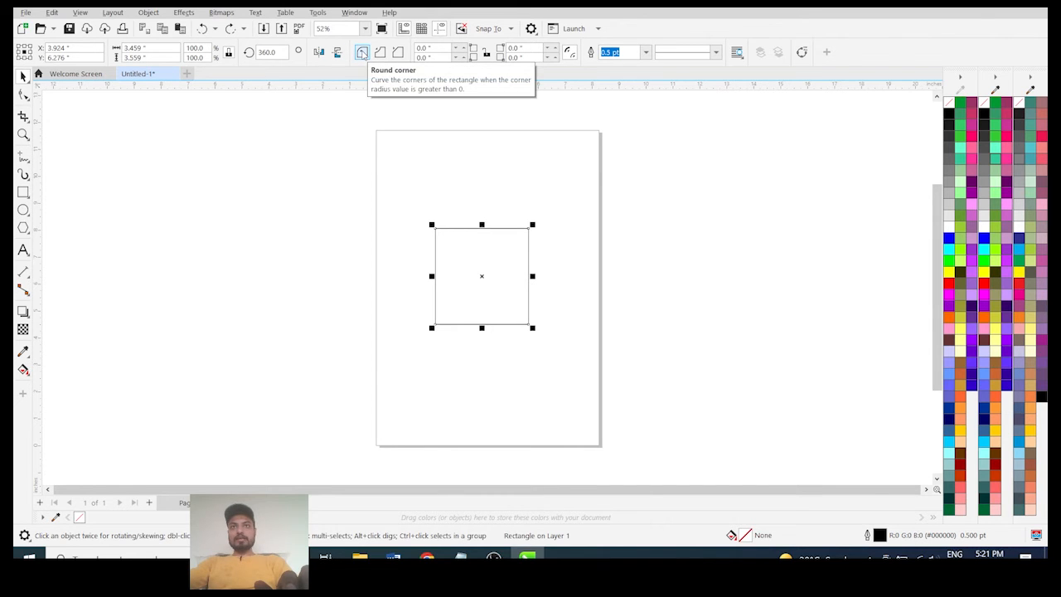
- Try rounding the rectangle's corners freehand with the Shape tool and undo the rounding
{"action": "left_click", "coordinate": [25, 94]}
{"action": "left_click", "coordinate": [23, 75]}
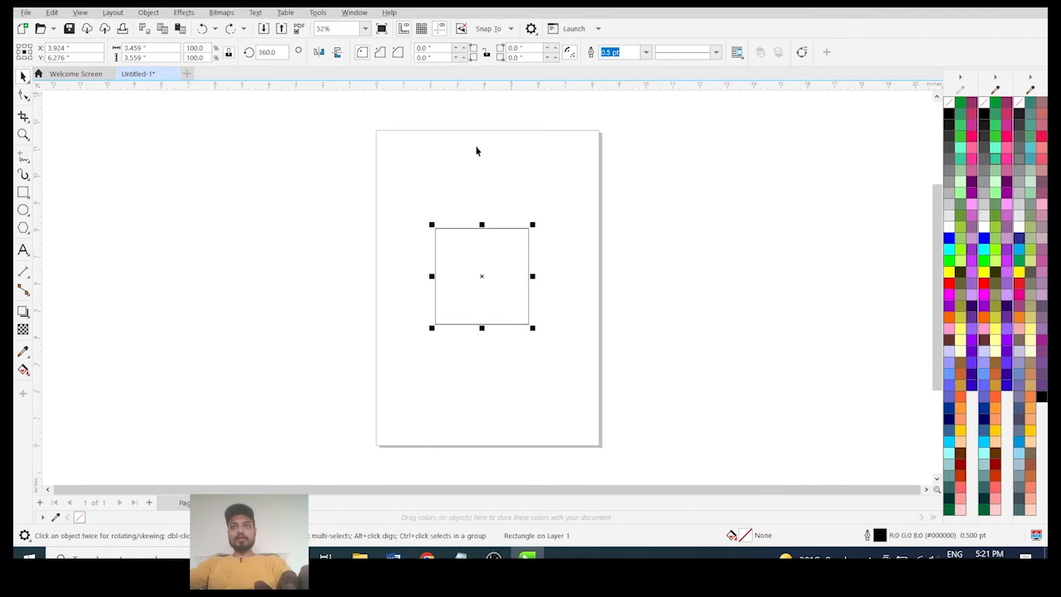
{"action": "left_click", "coordinate": [20, 93]}
{"action": "left_click_drag", "start_coordinate": [434, 230], "coordinate": [421, 269]}
{"action": "key", "text": "ctrl+z"}
- Try a radius of 10 inches on the rectangle's upper-left corner and undo it
{"action": "double_click", "coordinate": [442, 47]}
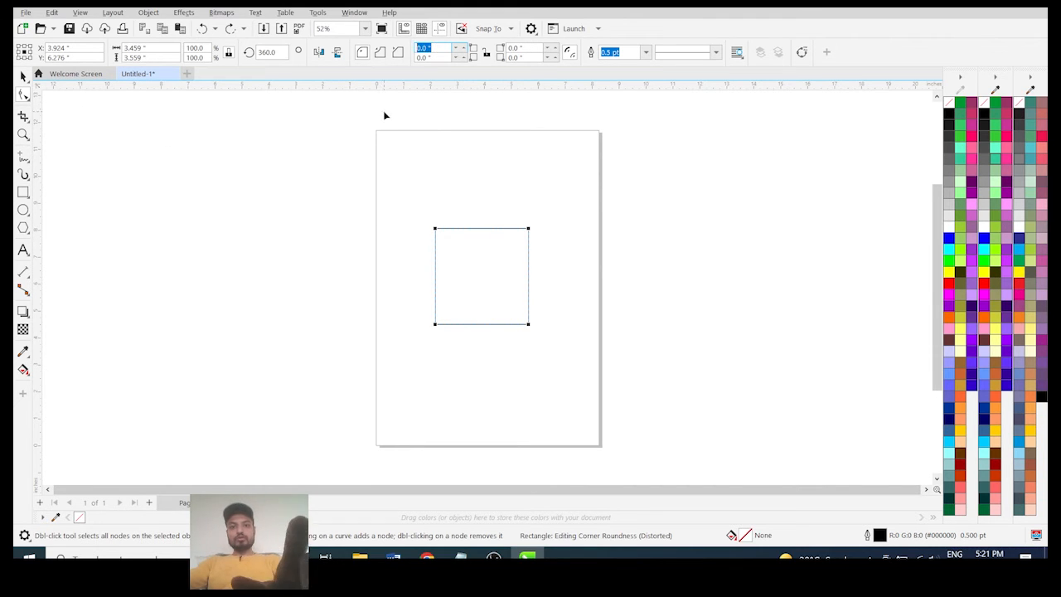
{"action": "type", "text": "10"}
{"action": "key", "text": "Return"}
{"action": "key", "text": "ctrl+z"}
- Give the rectangle's upper-left corner a 1-inch radius, trying the scalloped corner style before changing it to chamfered
{"action": "type", "text": "1"}
{"action": "key", "text": "Return"}
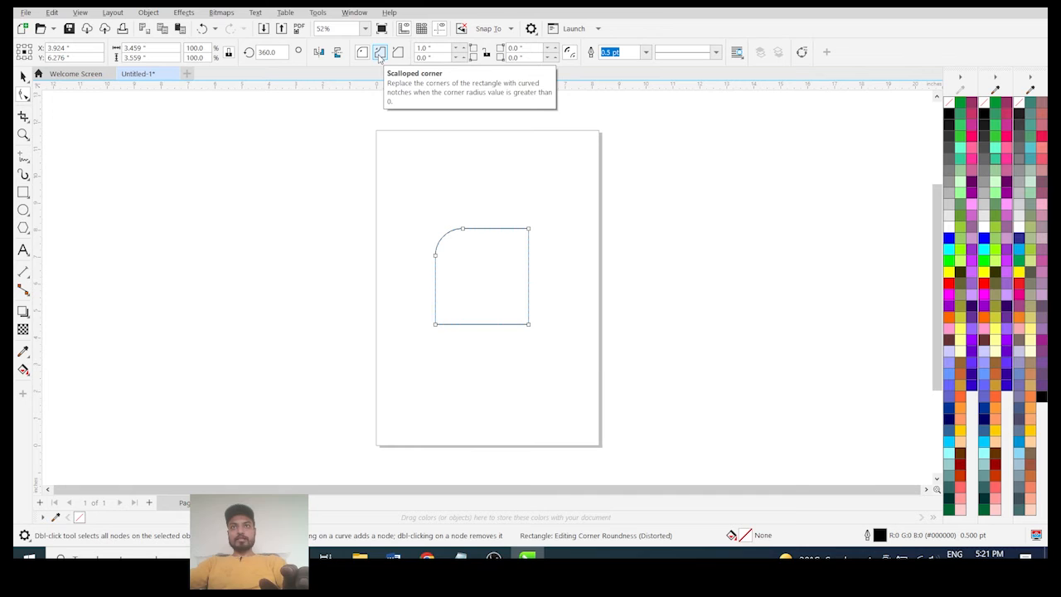
{"action": "left_click", "coordinate": [382, 53]}
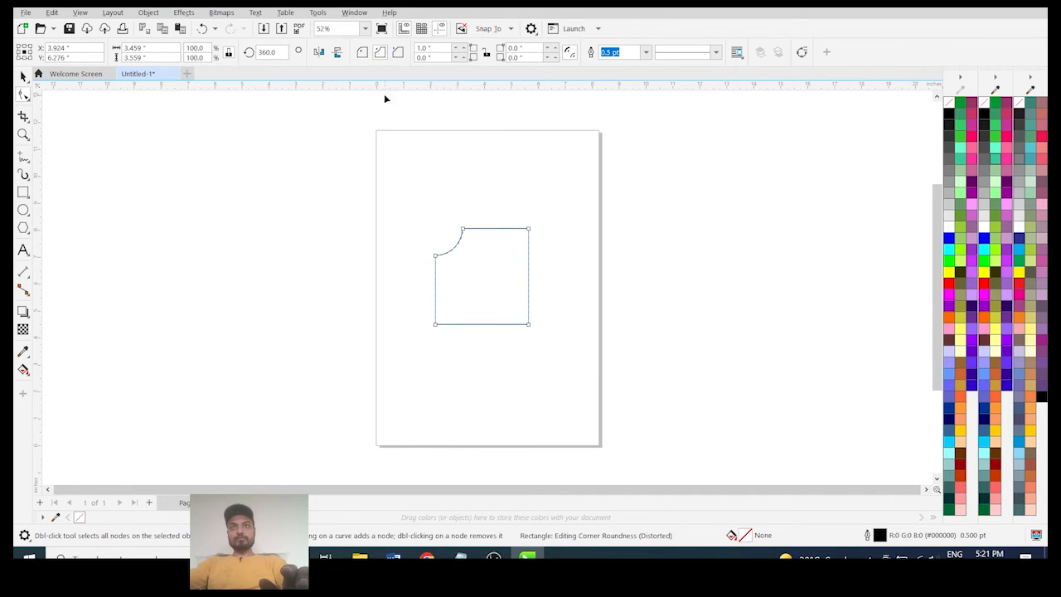
{"action": "left_click", "coordinate": [398, 52]}
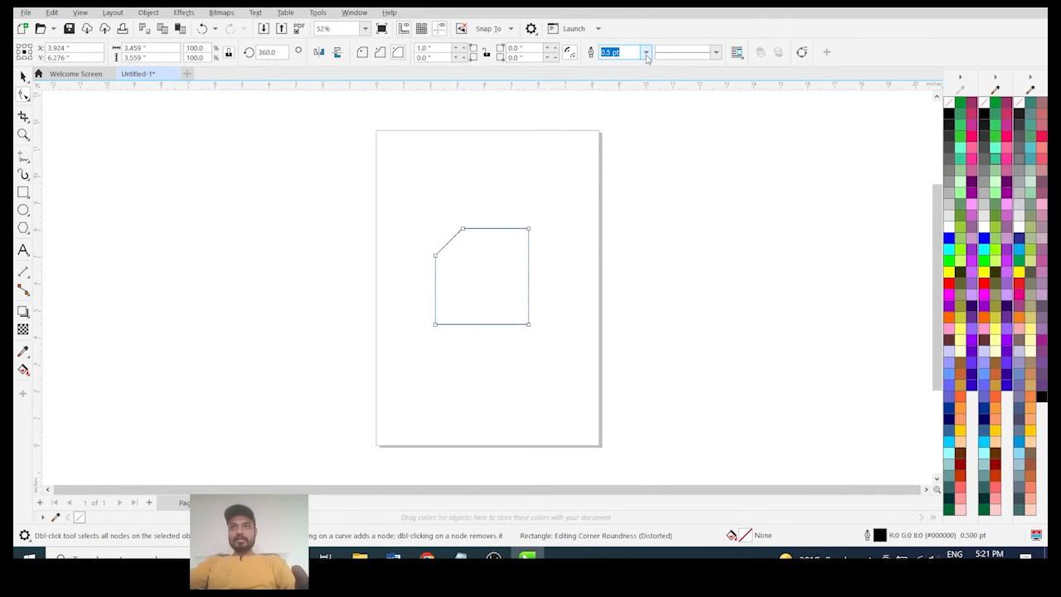
- Set the rectangle's outline width to 0.5 pt and fill it with bright green (#00FF00)
{"action": "left_click", "coordinate": [646, 52]}
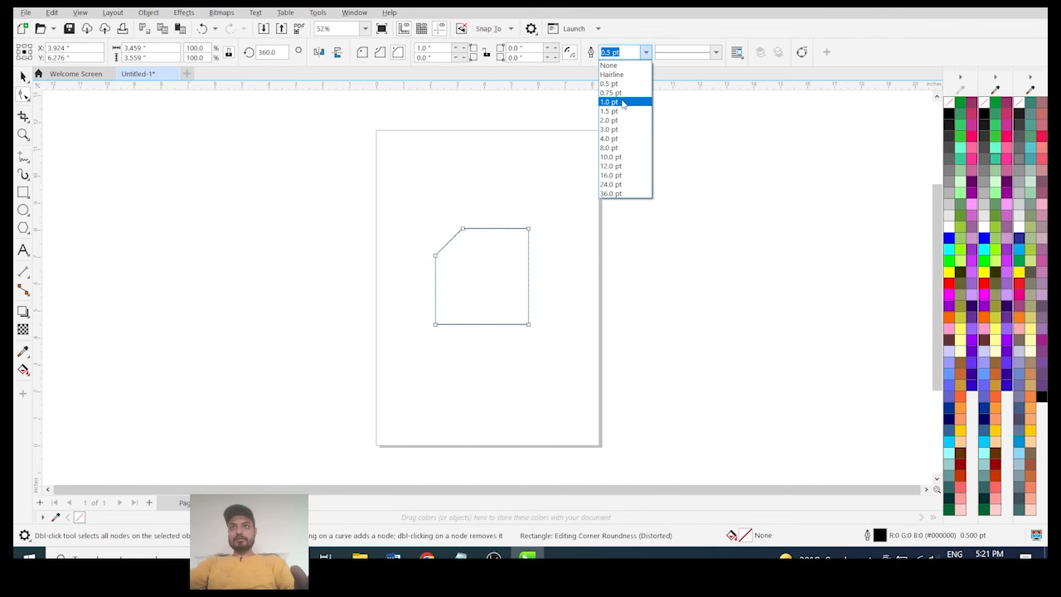
{"action": "left_click", "coordinate": [619, 85]}
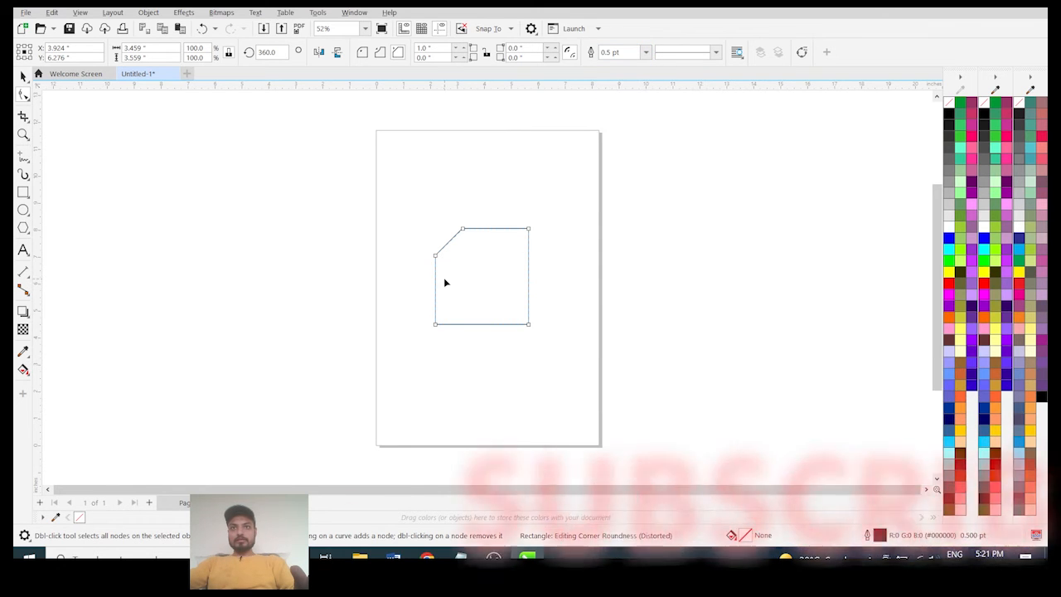
{"action": "left_click", "coordinate": [23, 75]}
{"action": "scroll", "coordinate": [433, 252], "scroll_direction": "up", "scroll_amount": 3}
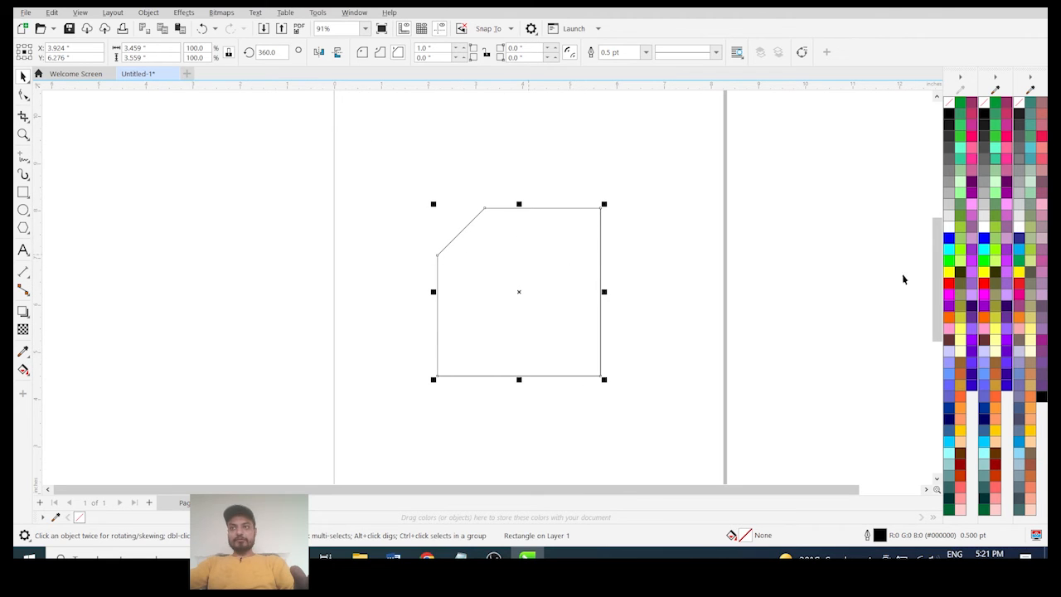
{"action": "left_click", "coordinate": [949, 260]}
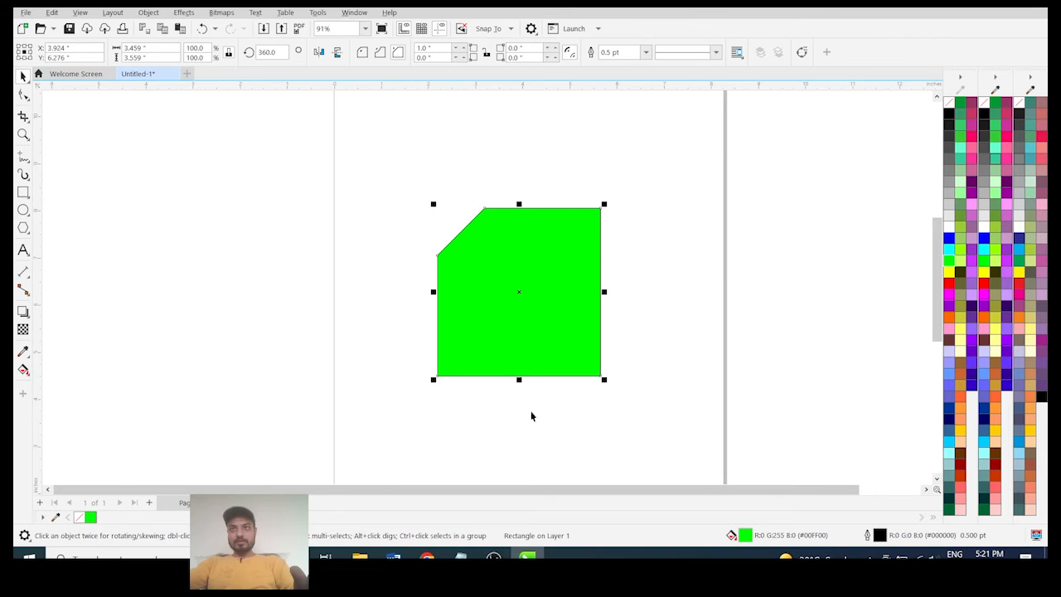
- Set the green shape's outline to 4.0 pt with a dashed line style and deselect the shape
{"action": "left_click", "coordinate": [646, 53]}
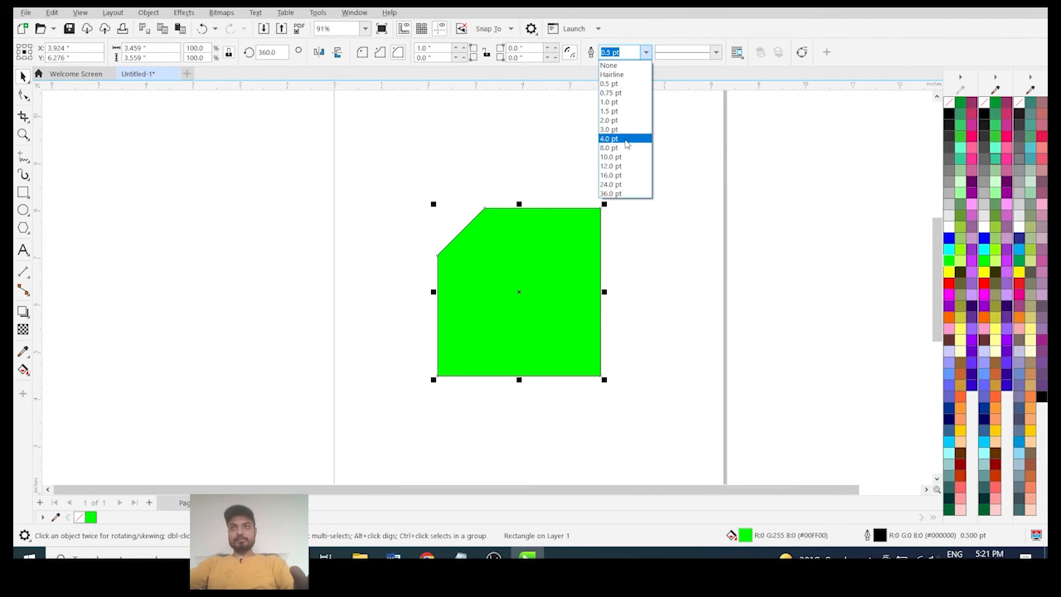
{"action": "left_click", "coordinate": [618, 138]}
{"action": "left_click", "coordinate": [645, 52]}
{"action": "left_click", "coordinate": [637, 94]}
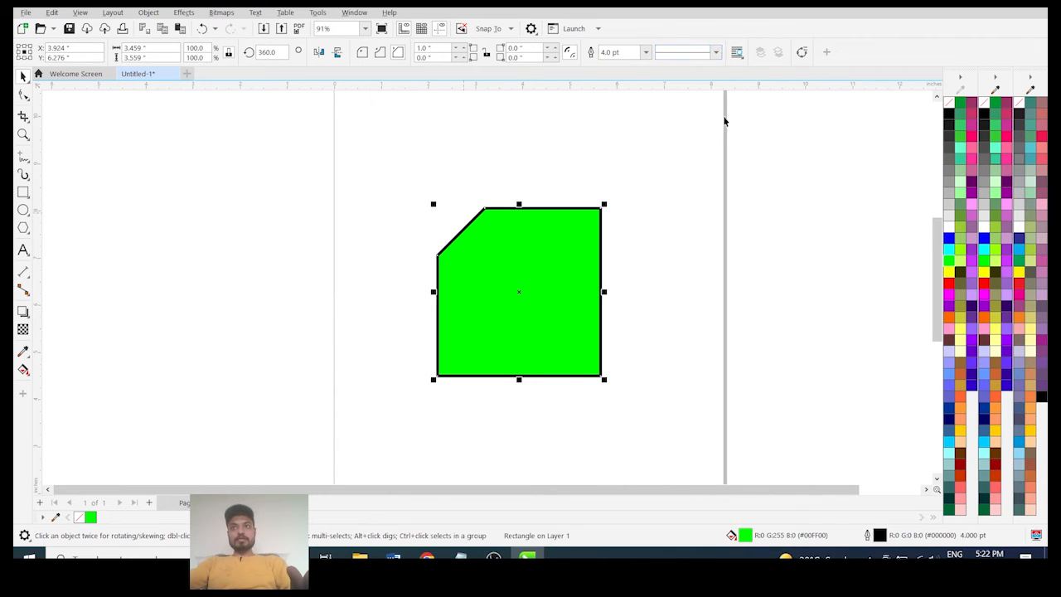
{"action": "left_click", "coordinate": [716, 53]}
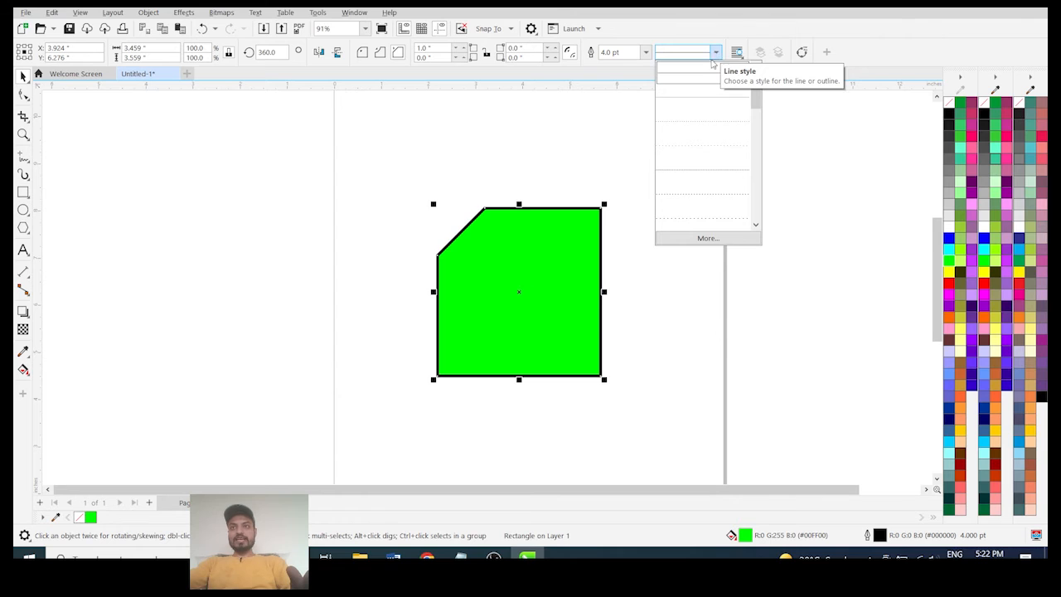
{"action": "left_click", "coordinate": [702, 122]}
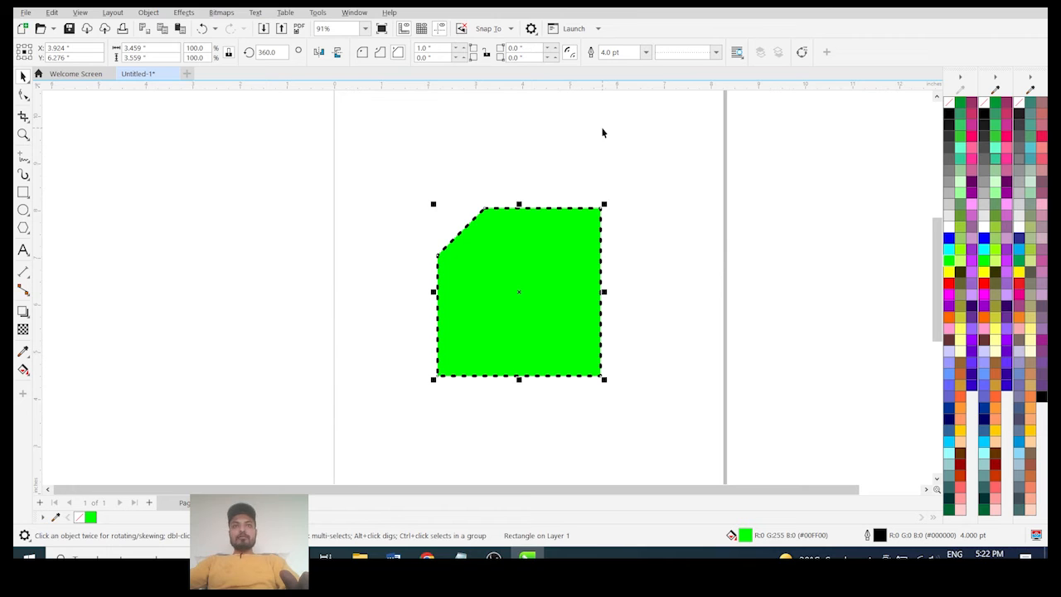
{"action": "left_click", "coordinate": [401, 171]}
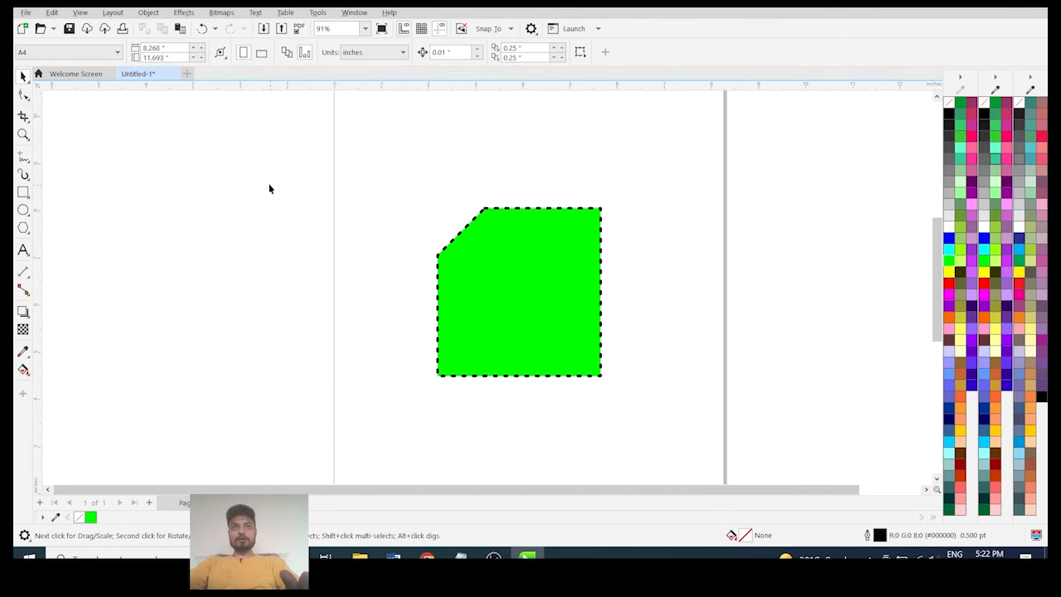
- Look at the Autofit Page options and change the page to landscape orientation
{"action": "left_click", "coordinate": [220, 54]}
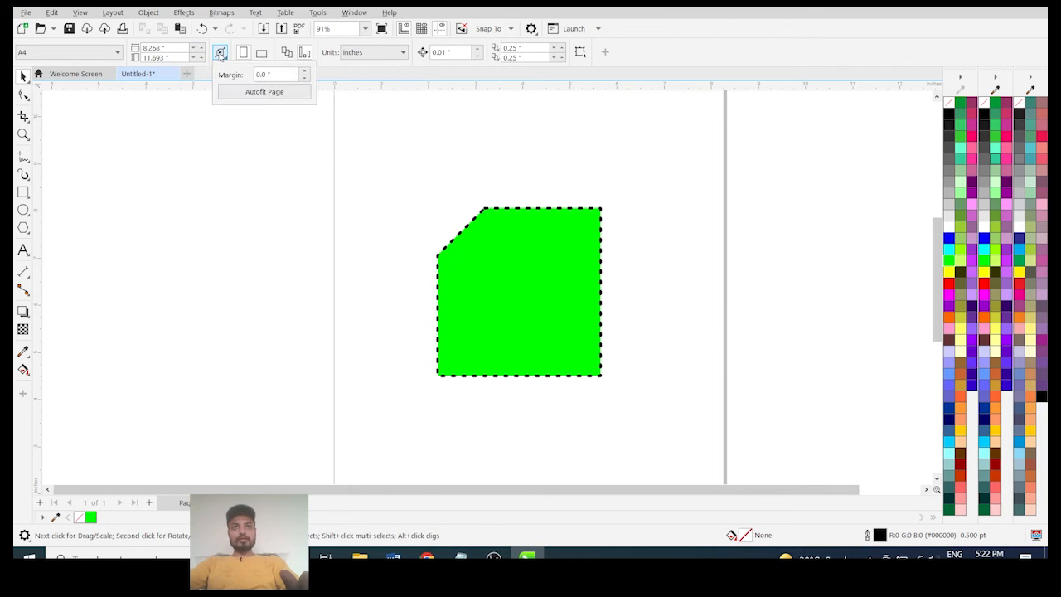
{"action": "left_click", "coordinate": [220, 53]}
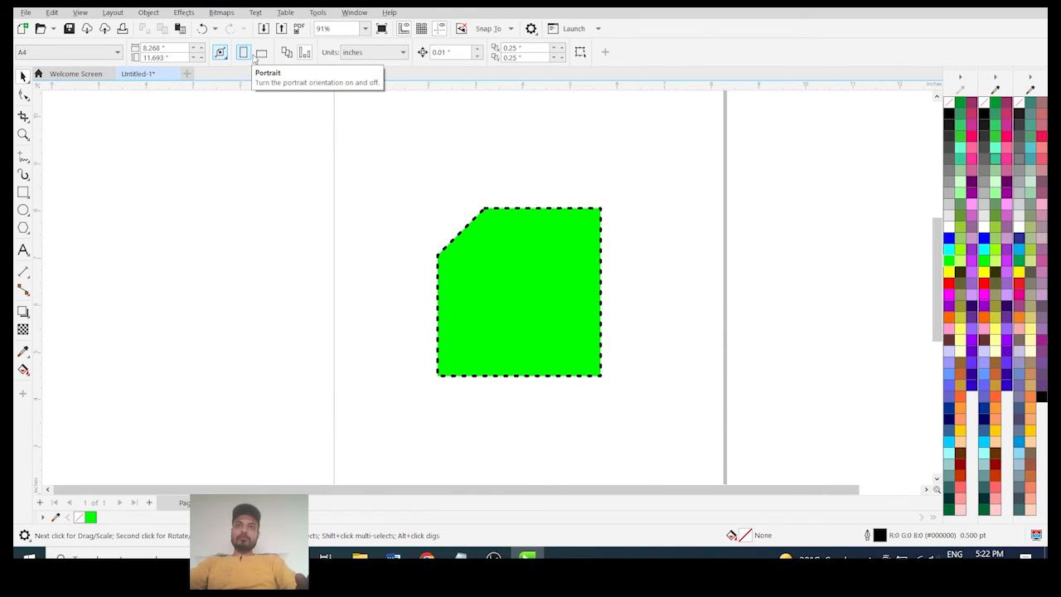
{"action": "scroll", "coordinate": [306, 197], "scroll_direction": "down", "scroll_amount": 3}
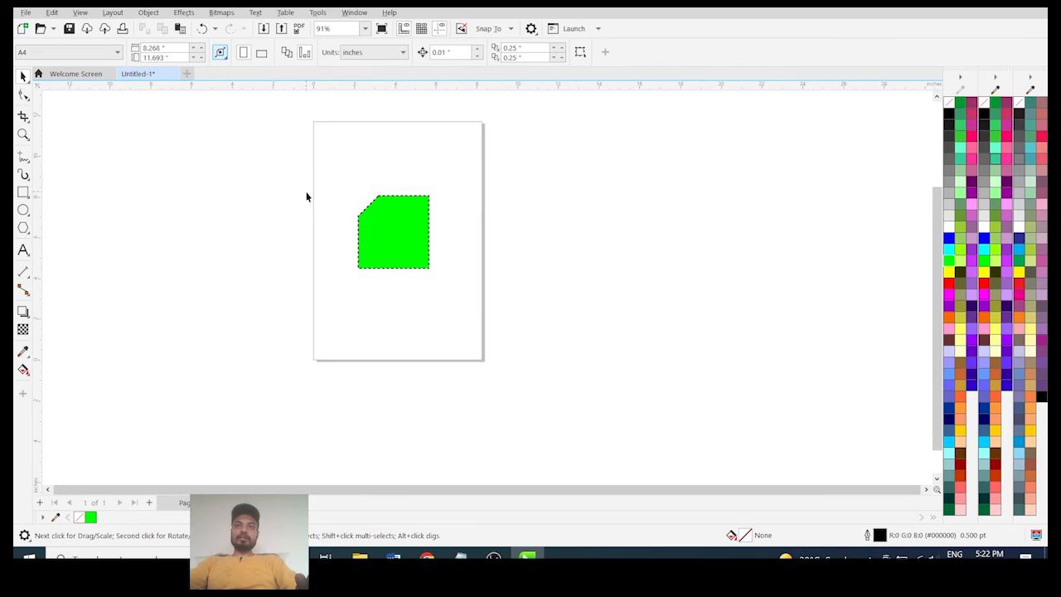
{"action": "left_click", "coordinate": [263, 53]}
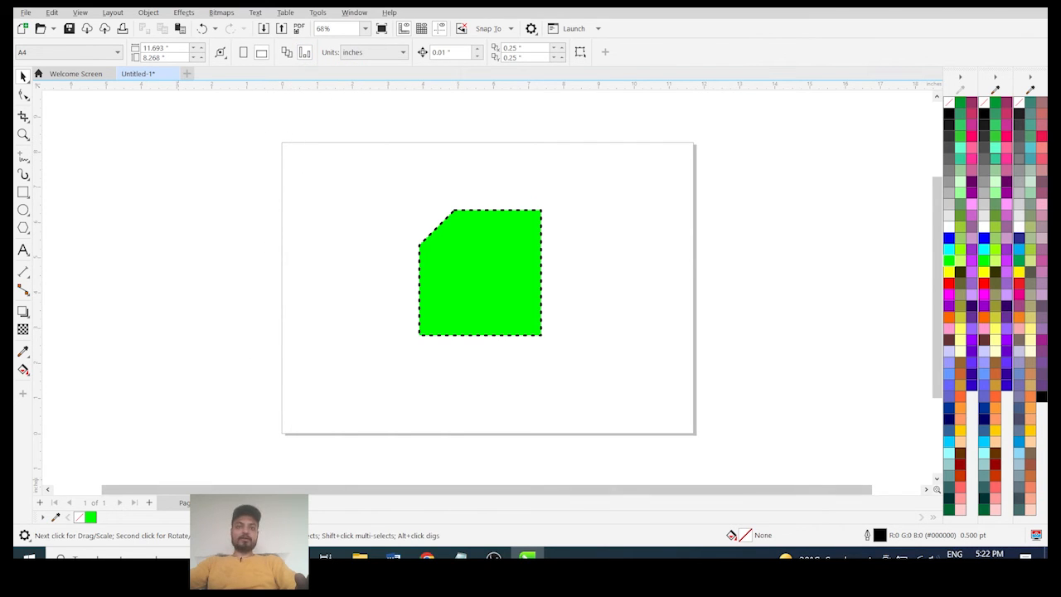
- Add two pages after page 1 and return to page 1
{"action": "left_click", "coordinate": [149, 502]}
{"action": "left_click", "coordinate": [149, 503]}
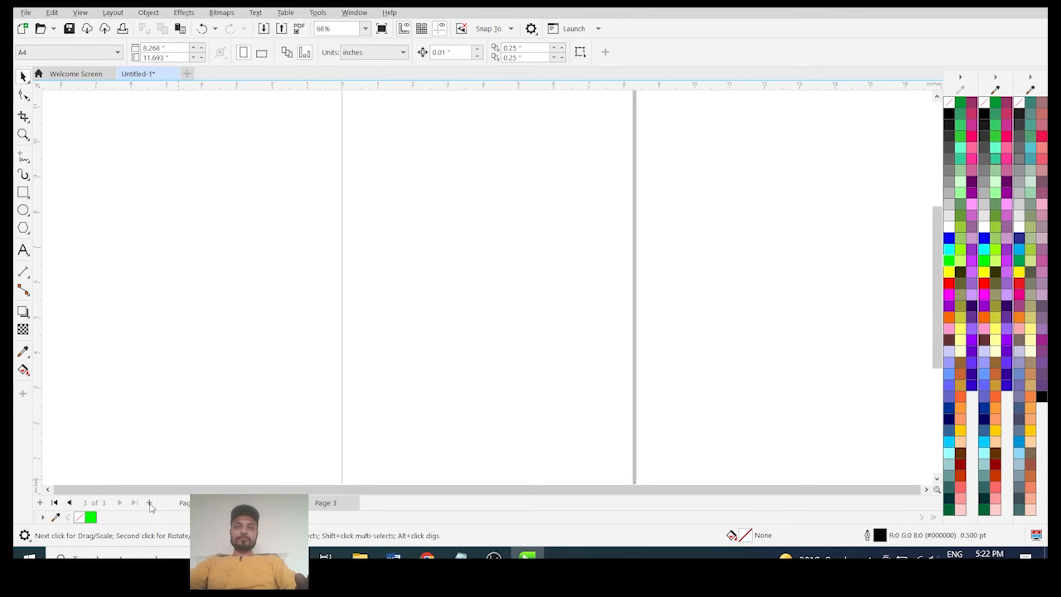
{"action": "left_click", "coordinate": [178, 502]}
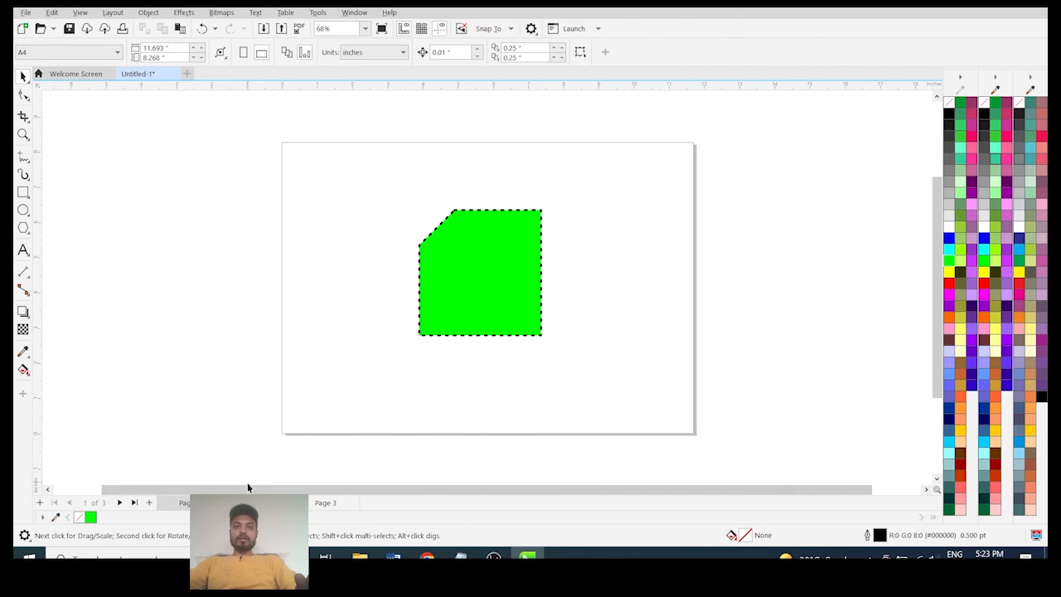
- Practise selecting the green shape on page 1 with a marquee around the page area
{"action": "left_click_drag", "start_coordinate": [288, 141], "coordinate": [697, 440]}
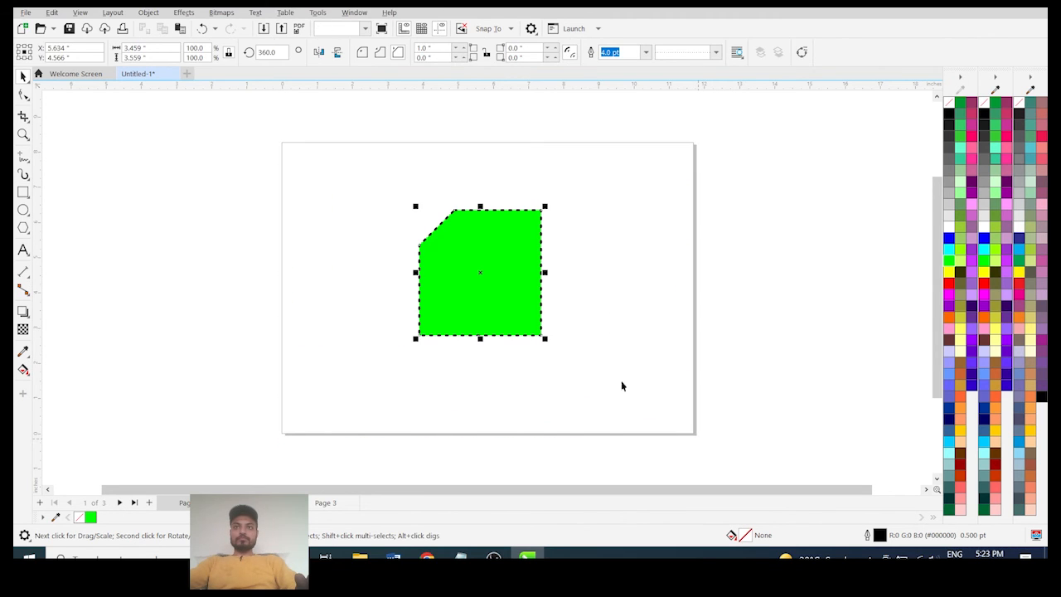
{"action": "left_click", "coordinate": [244, 137]}
{"action": "left_click_drag", "start_coordinate": [239, 131], "coordinate": [779, 448]}
- Switch between pages 2 and 3 to view them, and set page 3's size to Letter
{"action": "left_click", "coordinate": [258, 503]}
{"action": "scroll", "coordinate": [415, 253], "scroll_direction": "down", "scroll_amount": 2}
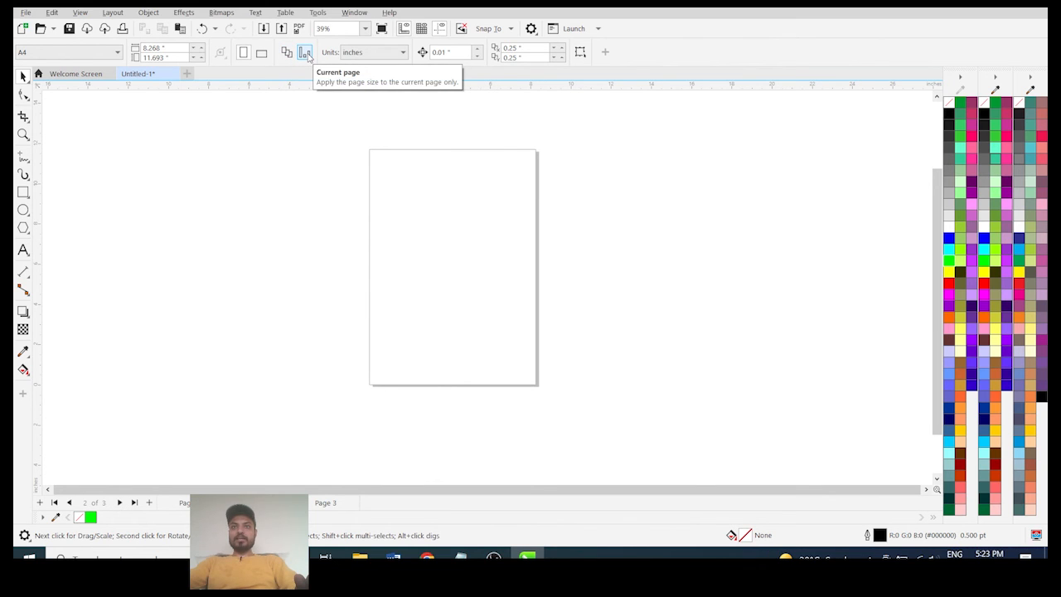
{"action": "left_click", "coordinate": [334, 503]}
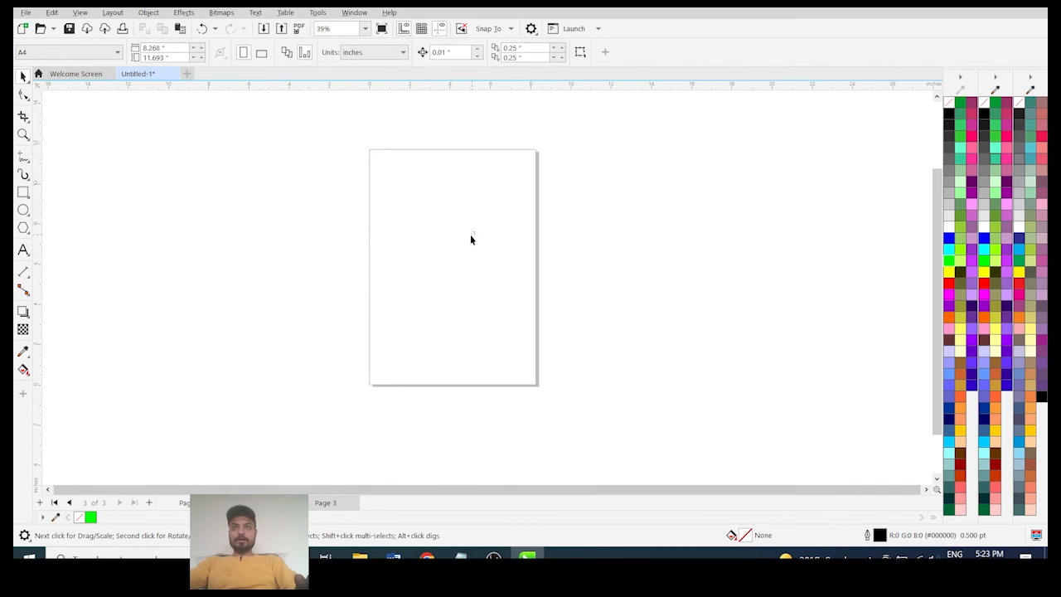
{"action": "left_click", "coordinate": [258, 504]}
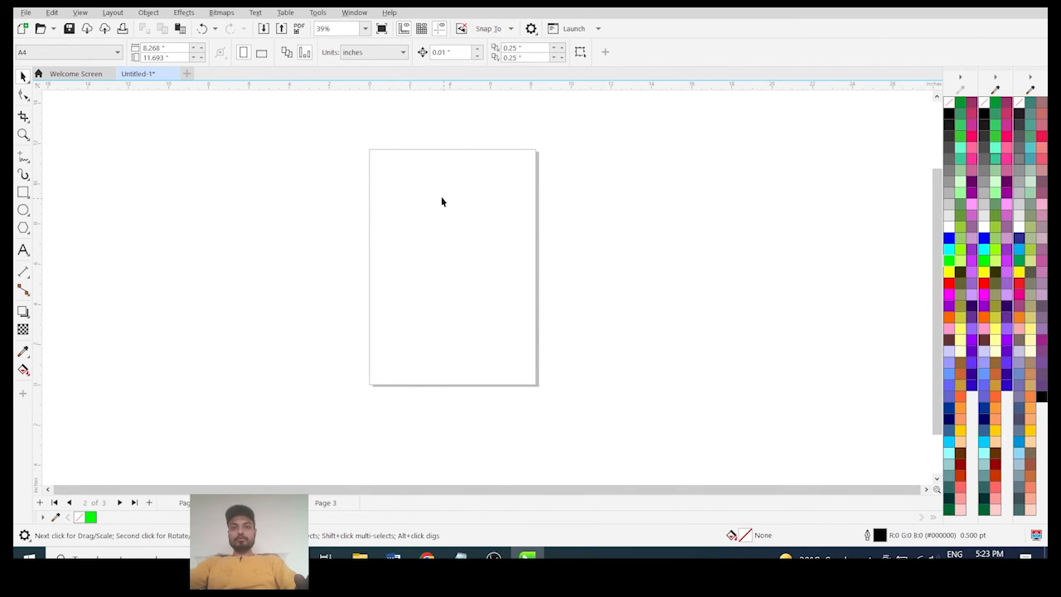
{"action": "left_click", "coordinate": [322, 502]}
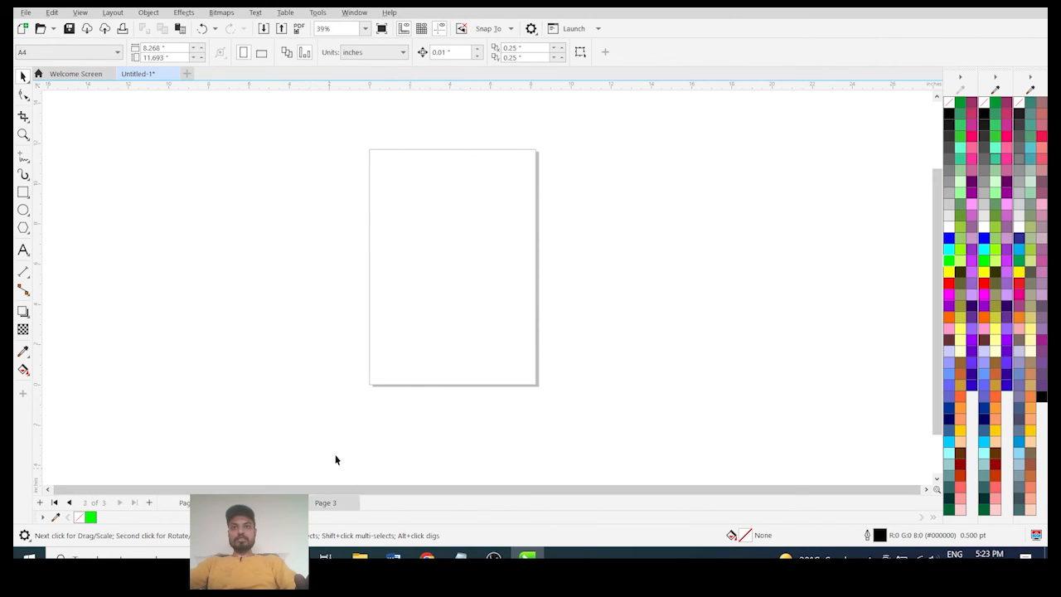
{"action": "left_click", "coordinate": [76, 52]}
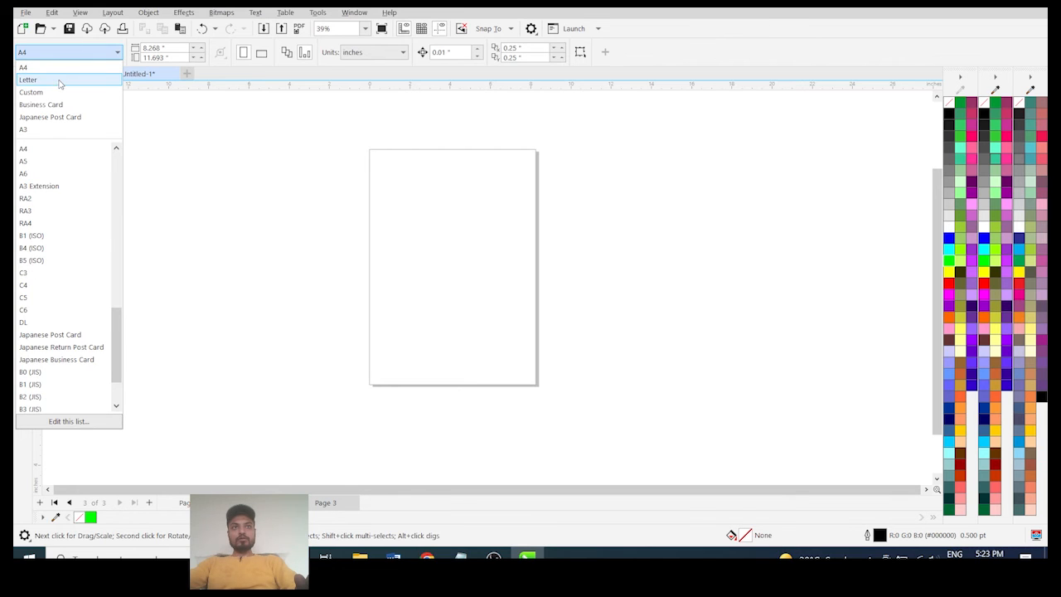
{"action": "left_click", "coordinate": [60, 80]}
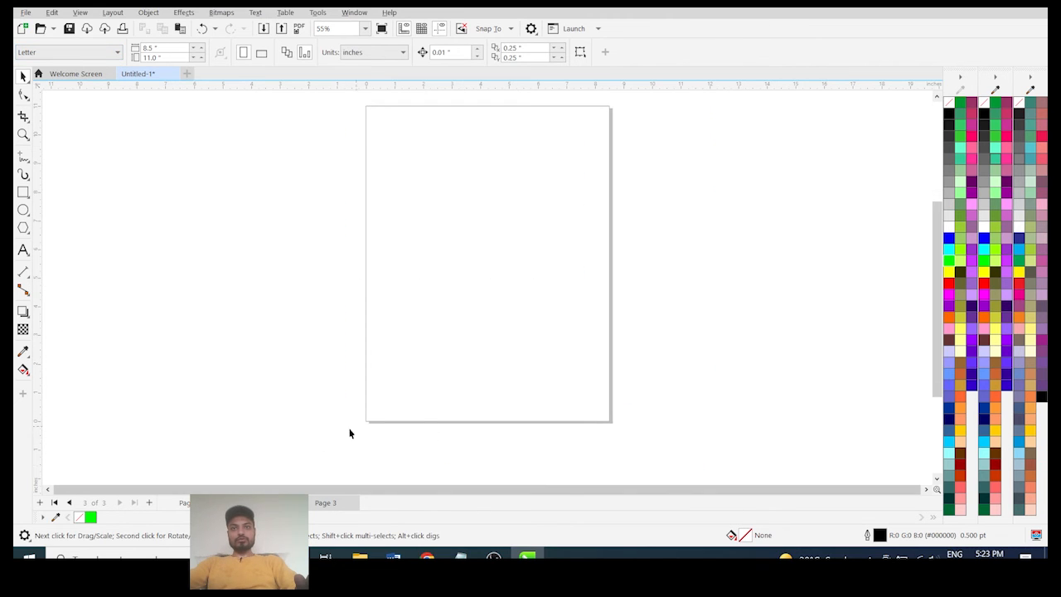
- Compare the sizes and orientations of pages 2 and 1, marquee-select the shape on page 1, and return to page 2
{"action": "left_click", "coordinate": [253, 502]}
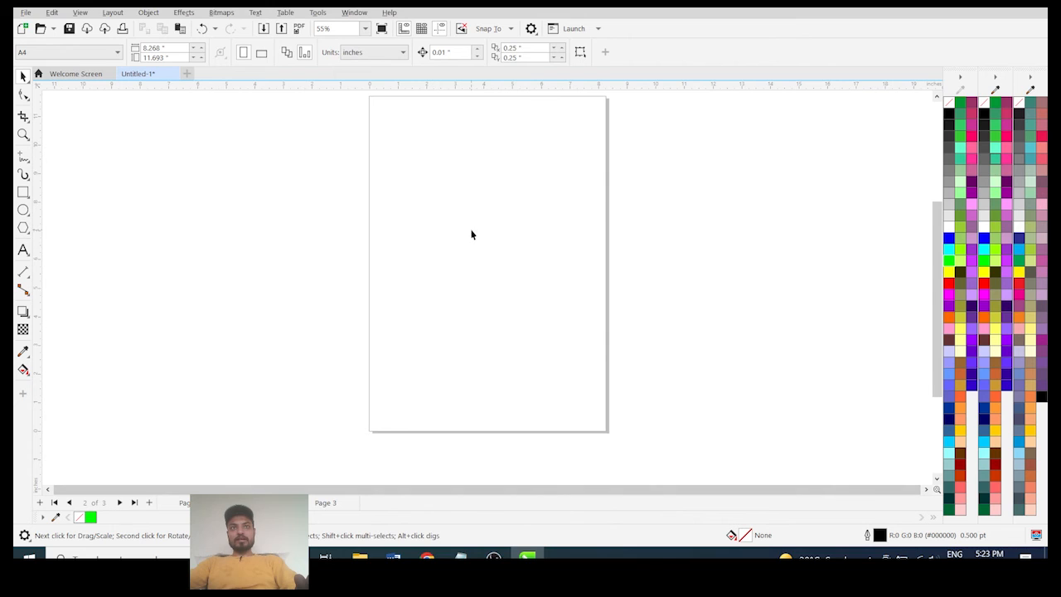
{"action": "left_click", "coordinate": [204, 503]}
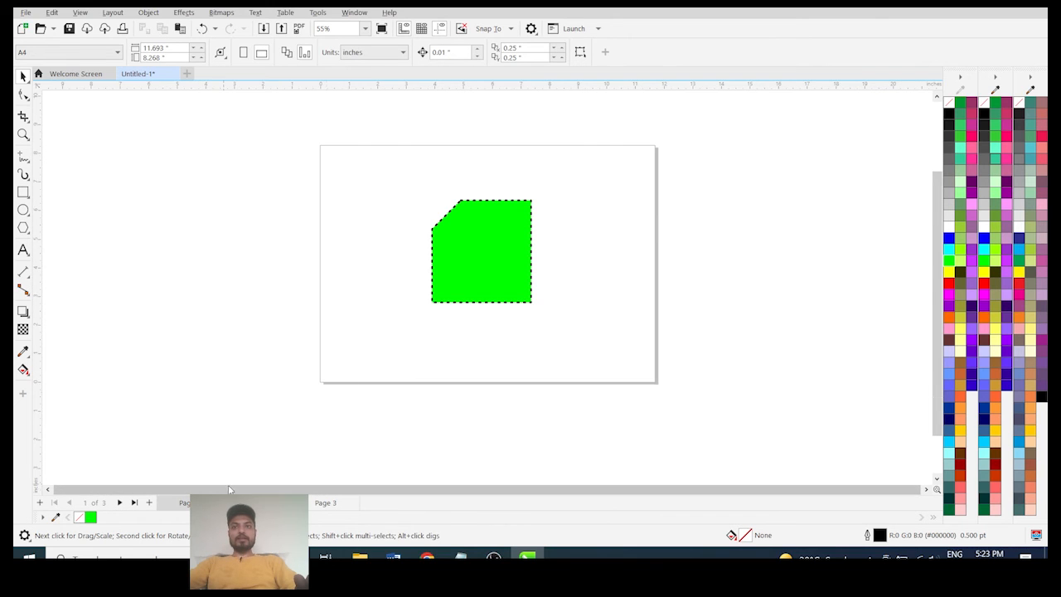
{"action": "left_click_drag", "start_coordinate": [716, 373], "coordinate": [719, 427]}
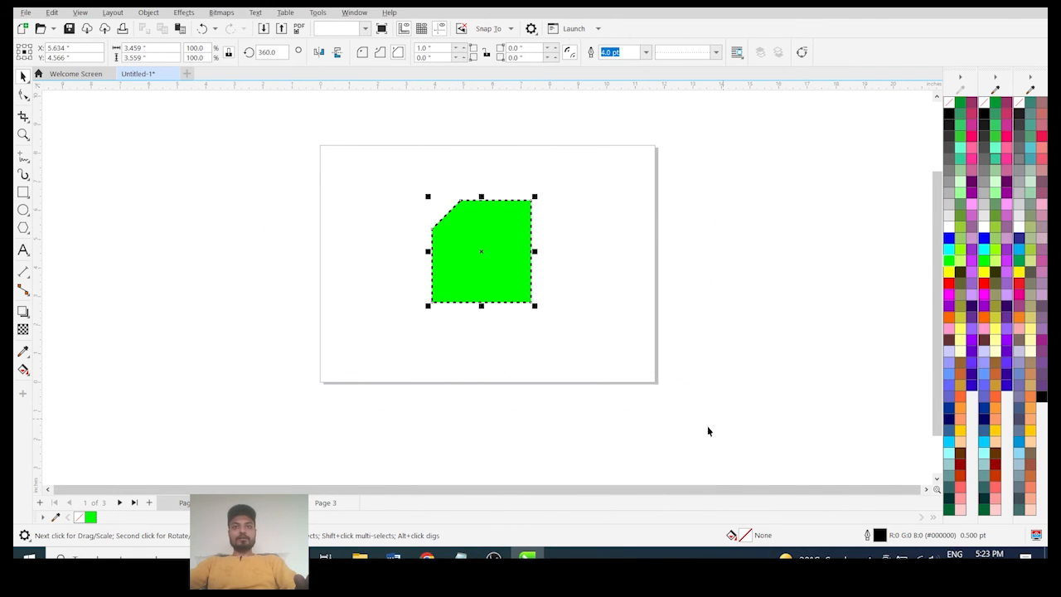
{"action": "left_click", "coordinate": [256, 502]}
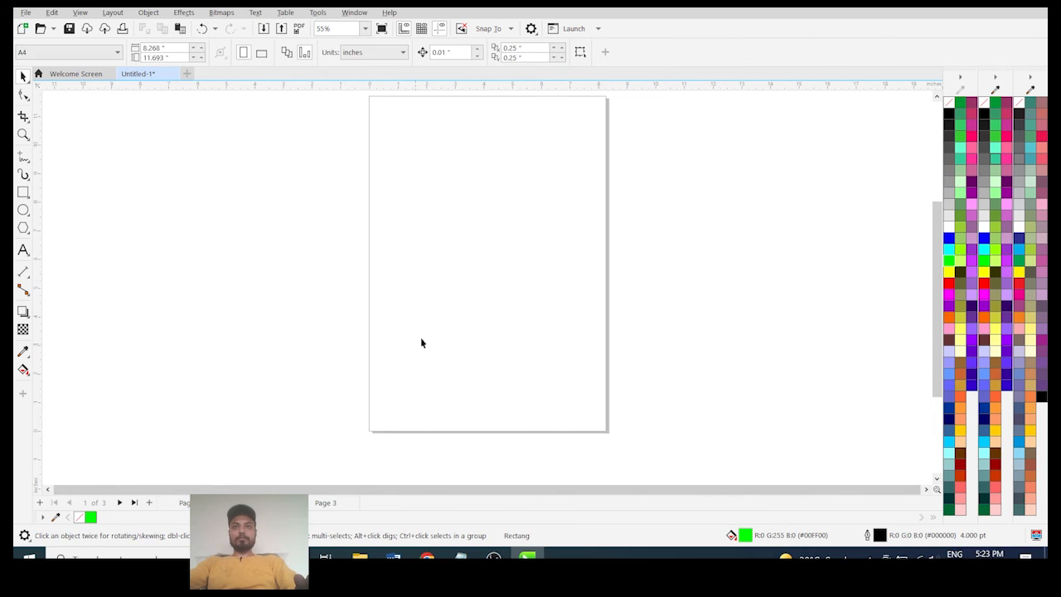
- Set page 3's size to A4
{"action": "left_click", "coordinate": [329, 504]}
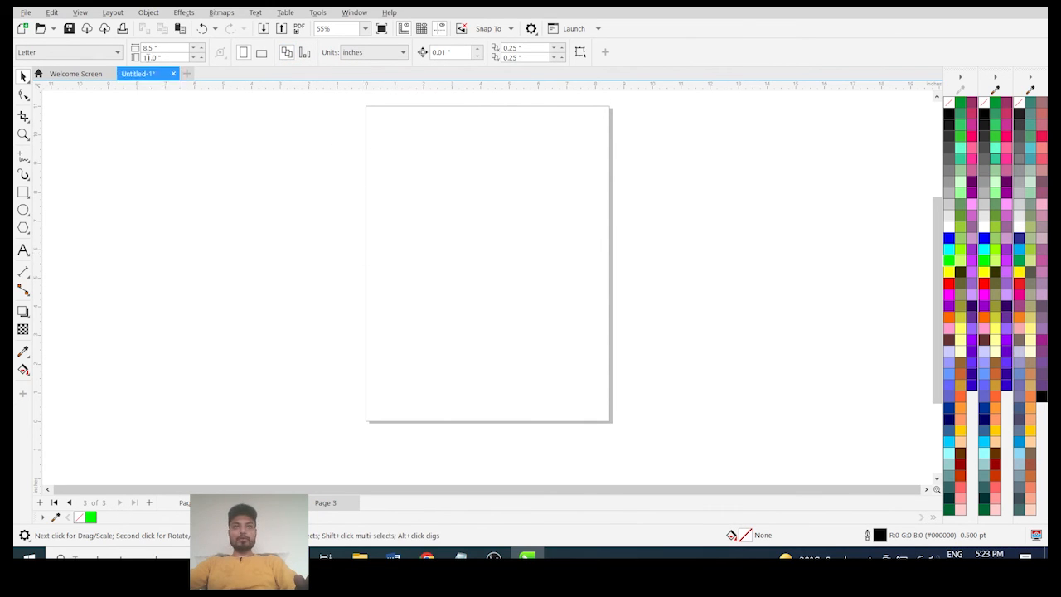
{"action": "left_click", "coordinate": [80, 53]}
{"action": "left_click", "coordinate": [57, 85]}
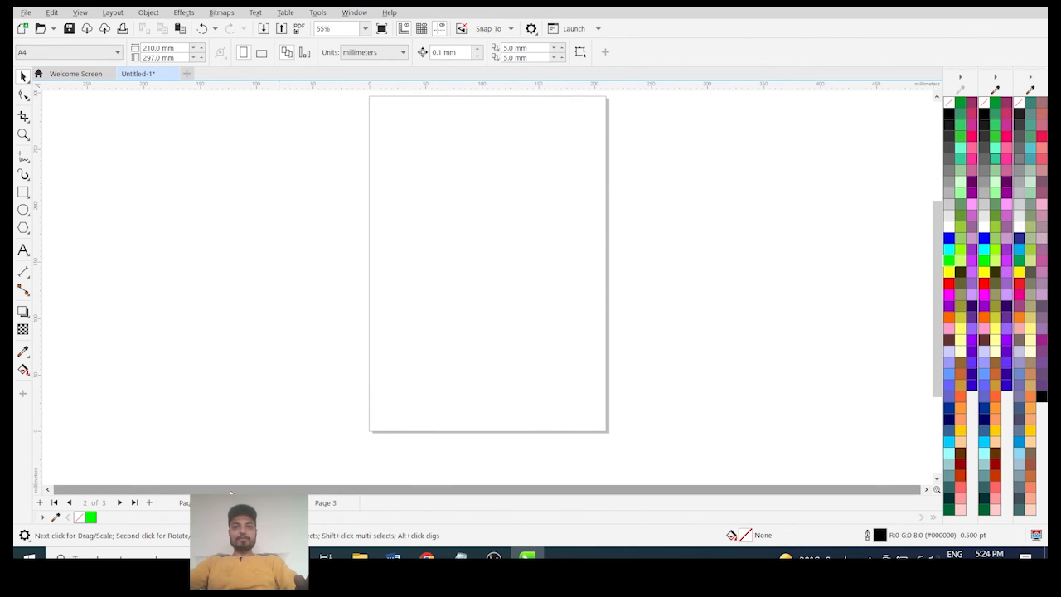
- Switch page 1 to portrait and back to landscape, and check the orientation of page 3
{"action": "left_click", "coordinate": [204, 503]}
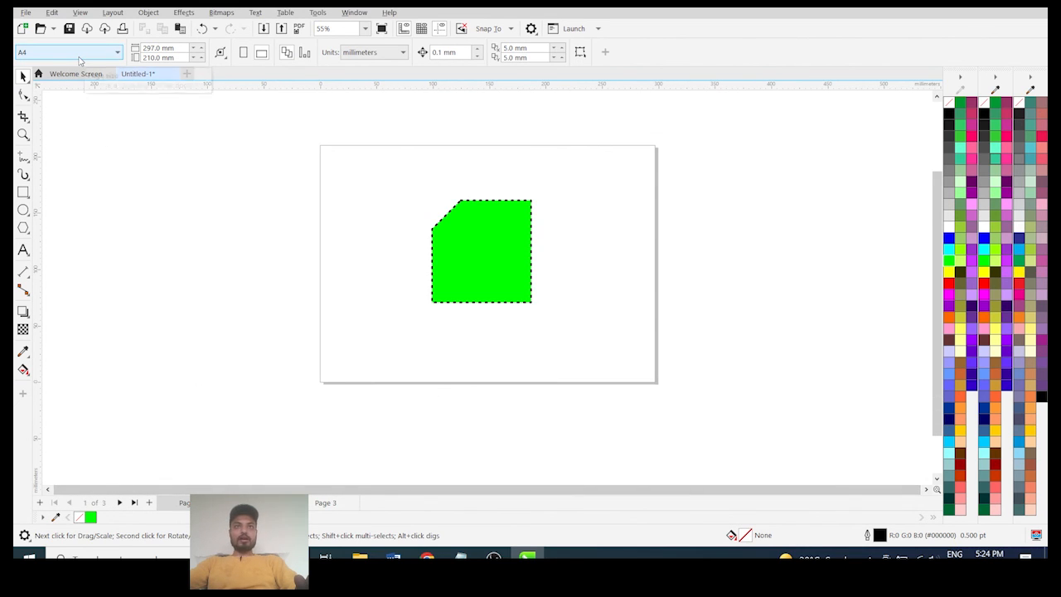
{"action": "left_click", "coordinate": [242, 55]}
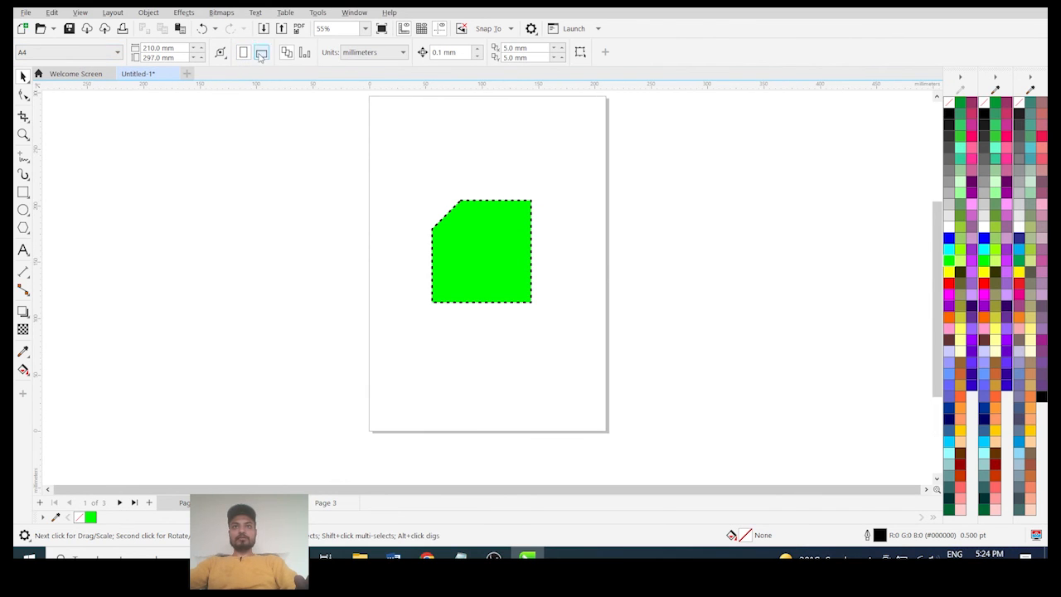
{"action": "left_click", "coordinate": [261, 52]}
{"action": "left_click", "coordinate": [325, 502]}
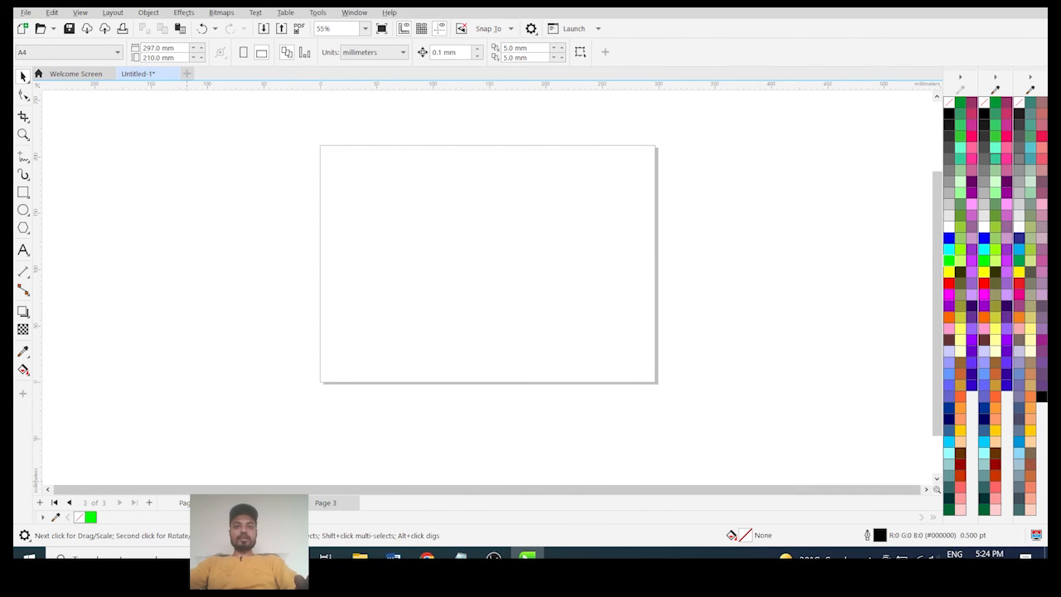
- Return to page 1 and set the document units to inches
{"action": "left_click", "coordinate": [199, 503]}
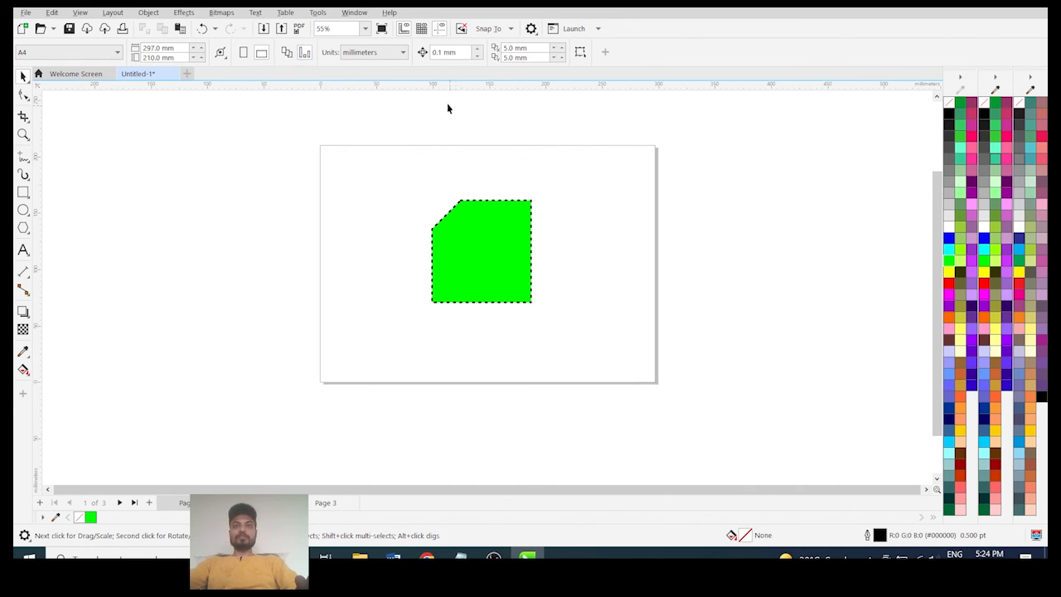
{"action": "left_click", "coordinate": [370, 53]}
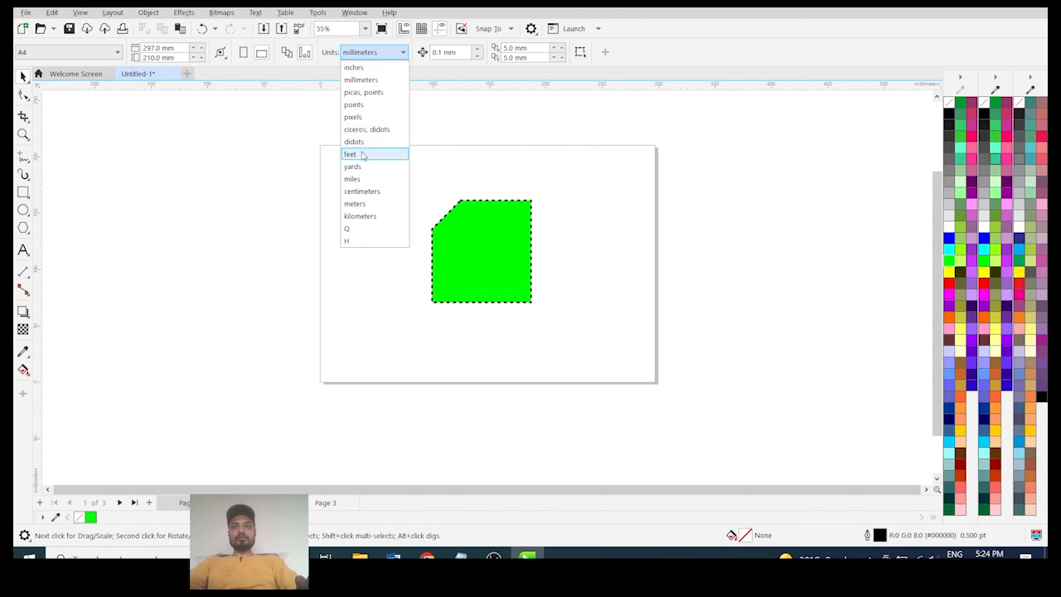
{"action": "left_click", "coordinate": [354, 67]}
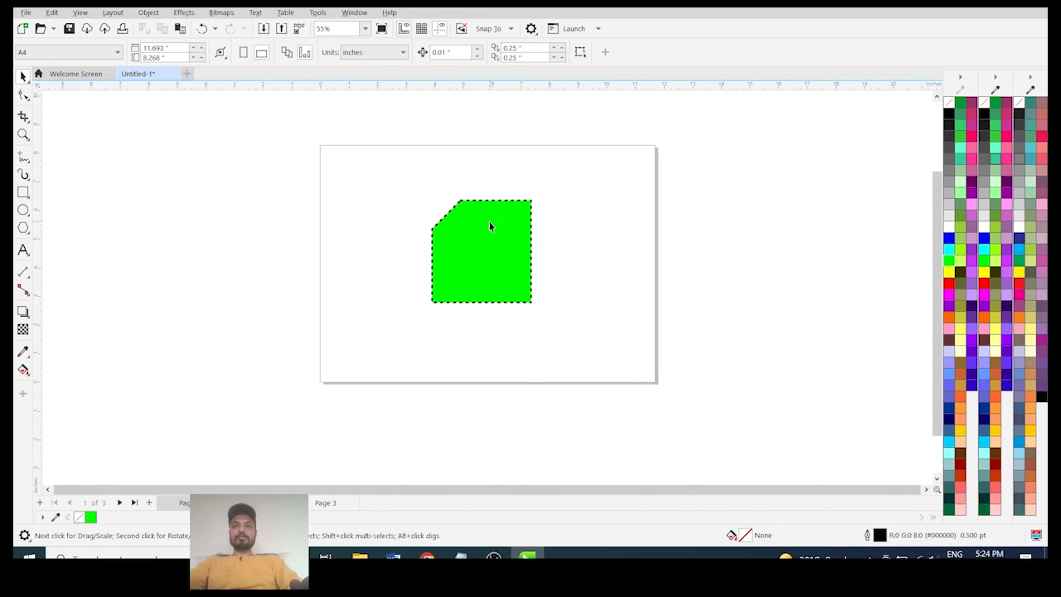
- Select the green shape on page 1 with a marquee and change its outline to a solid line style
{"action": "left_click_drag", "start_coordinate": [264, 151], "coordinate": [688, 335]}
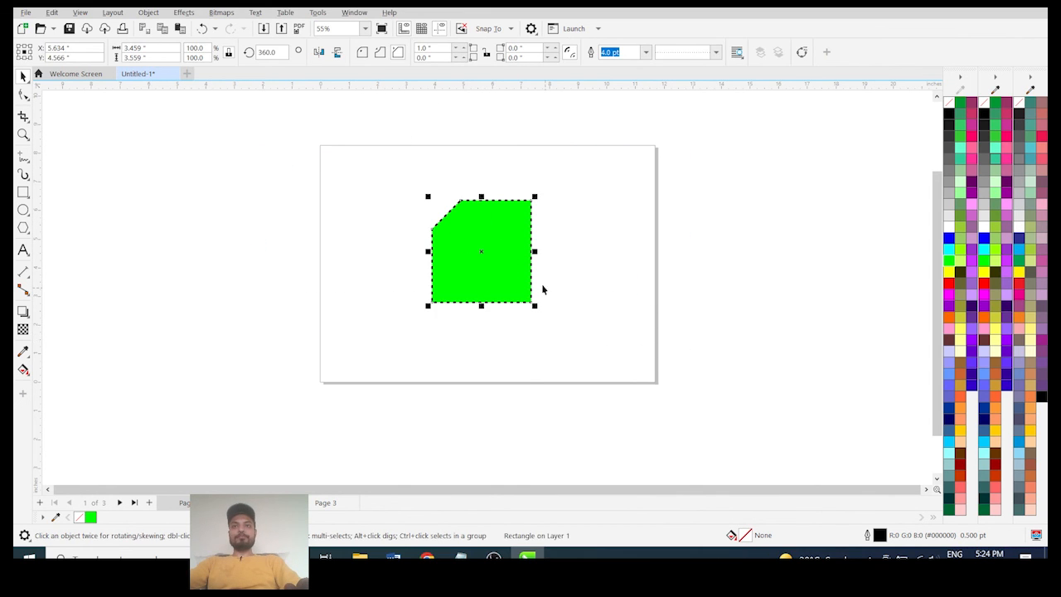
{"action": "scroll", "coordinate": [460, 262], "scroll_direction": "up", "scroll_amount": 3}
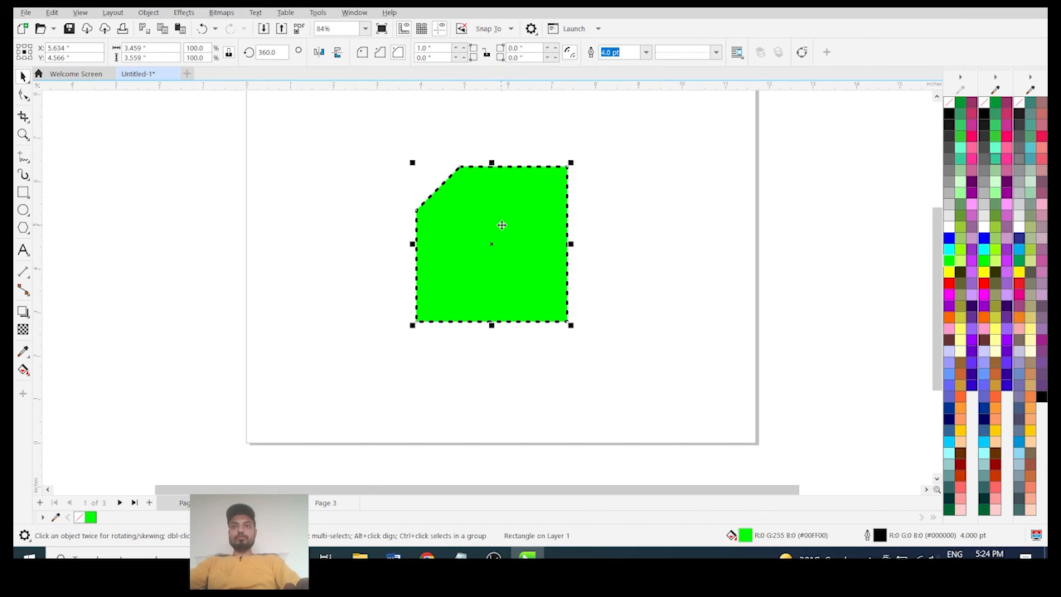
{"action": "scroll", "coordinate": [464, 229], "scroll_direction": "up", "scroll_amount": 1}
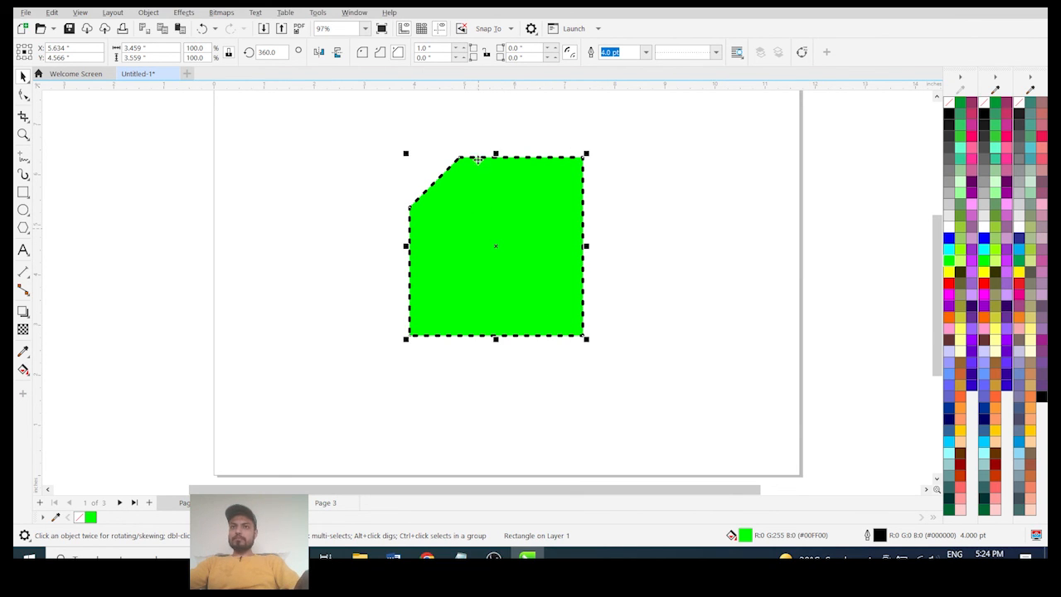
{"action": "scroll", "coordinate": [481, 162], "scroll_direction": "up", "scroll_amount": 2}
{"action": "scroll", "coordinate": [485, 158], "scroll_direction": "up", "scroll_amount": 1}
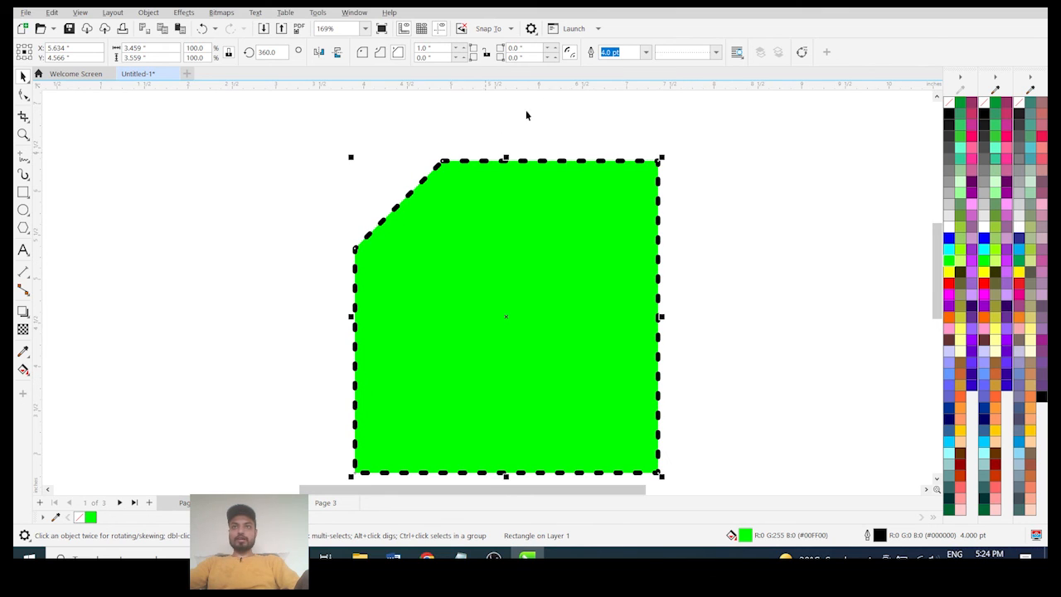
{"action": "left_click", "coordinate": [688, 53]}
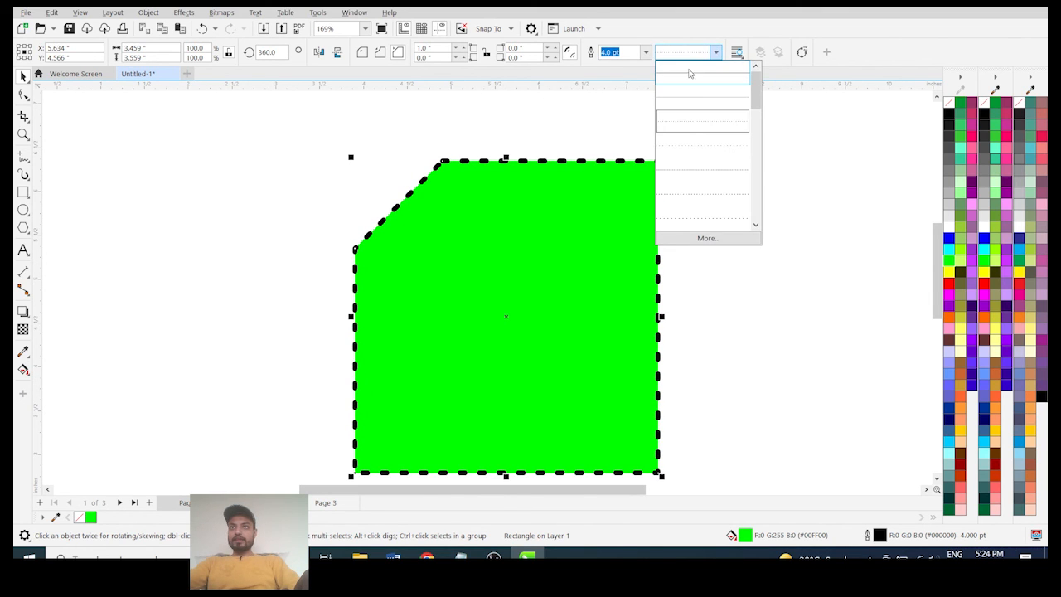
{"action": "left_click", "coordinate": [692, 71]}
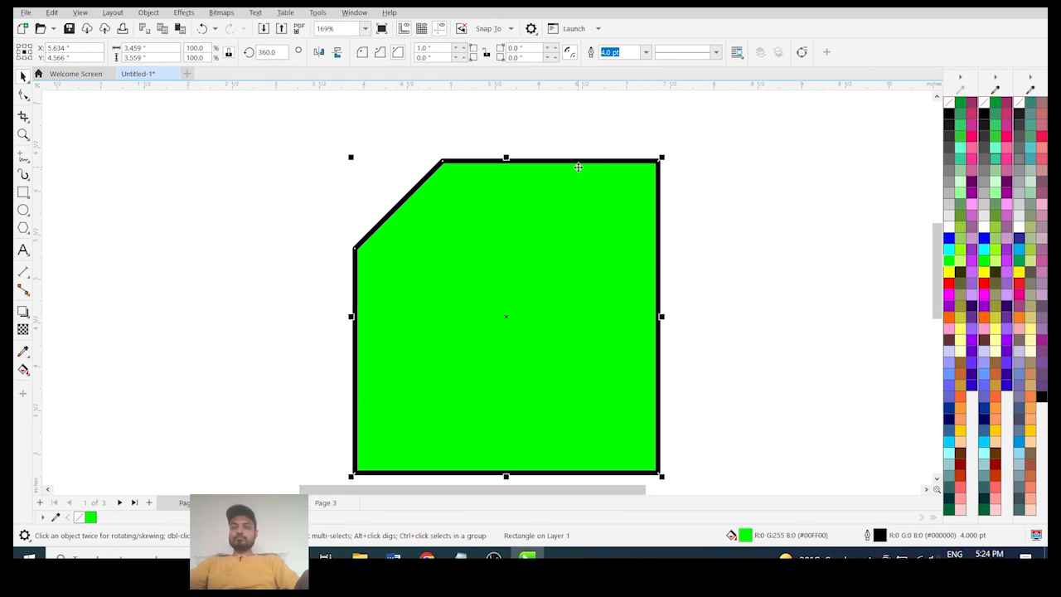
- Nudge the green shape right, left, up and down in small 0.01-inch increments
{"action": "scroll", "coordinate": [578, 167], "scroll_direction": "down", "scroll_amount": 1}
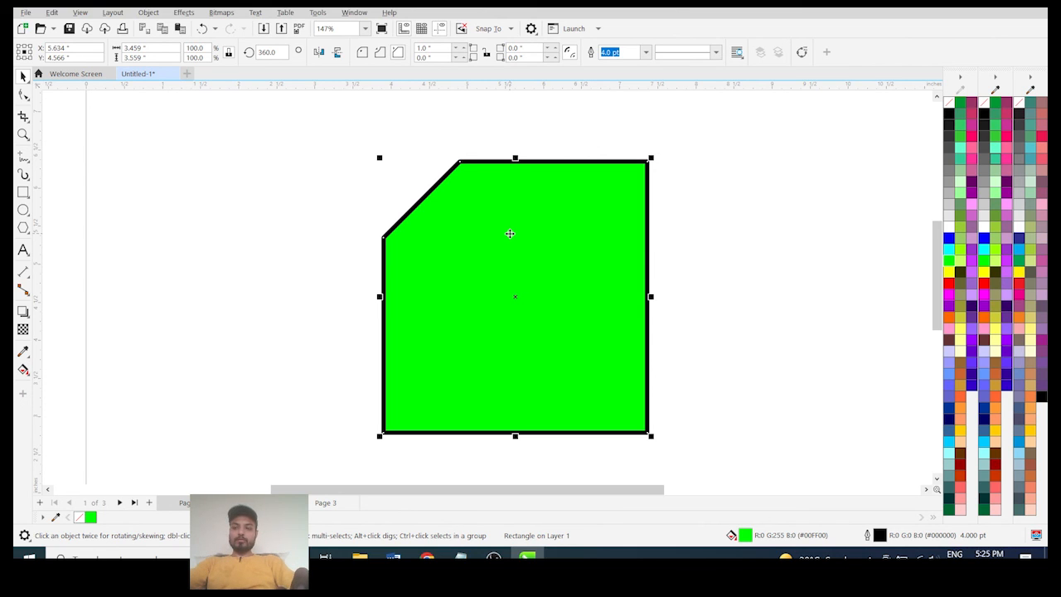
{"action": "key", "text": "Right"}
{"action": "key", "text": "Right"}
{"action": "key", "text": "Right"}
{"action": "key", "text": "Left"}
{"action": "key", "text": "Left"}
{"action": "key", "text": "Left"}
{"action": "key", "text": "Left"}
{"action": "key", "text": "Left"}
{"action": "key", "text": "Left"}
{"action": "key", "text": "Left"}
{"action": "key", "text": "Up"}
{"action": "key", "text": "Up"}
{"action": "key", "text": "Up"}
{"action": "key", "text": "Down"}
{"action": "key", "text": "Down"}
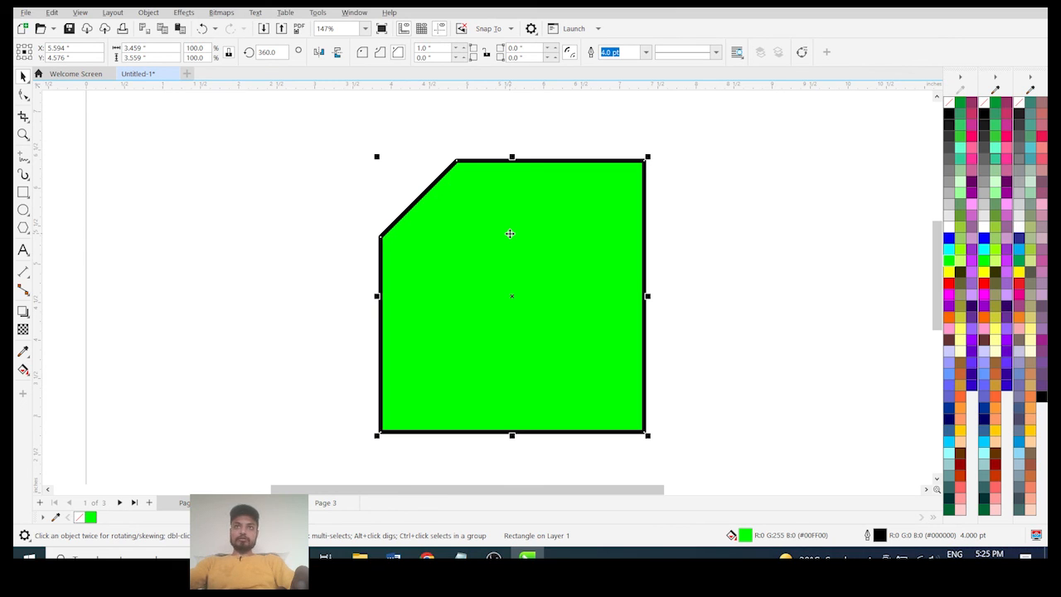
- Deselect the green shape and set the nudge distance to 1 inch
{"action": "left_click", "coordinate": [304, 153]}
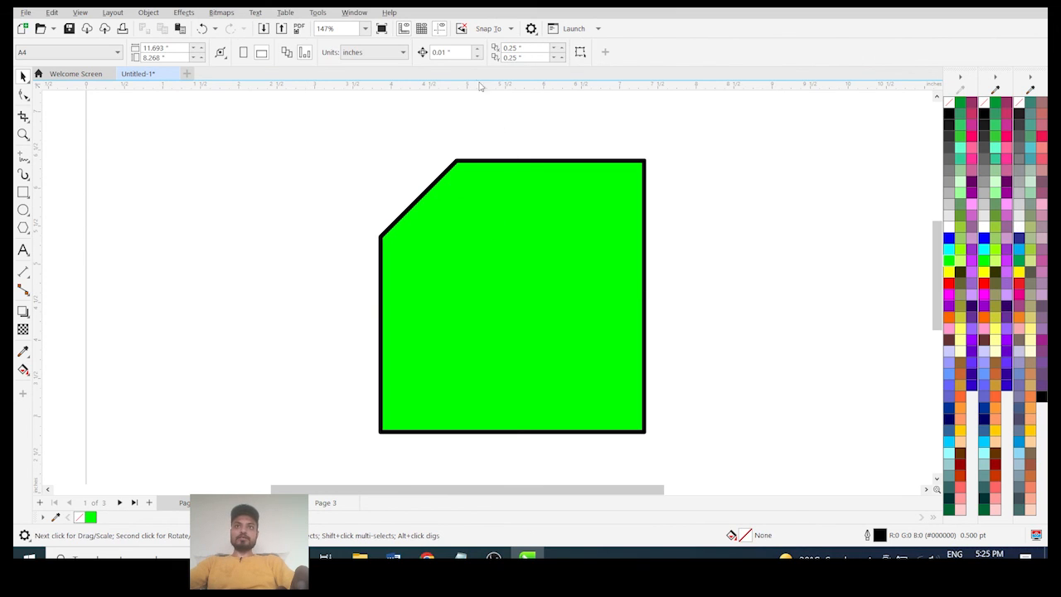
{"action": "left_click", "coordinate": [467, 53]}
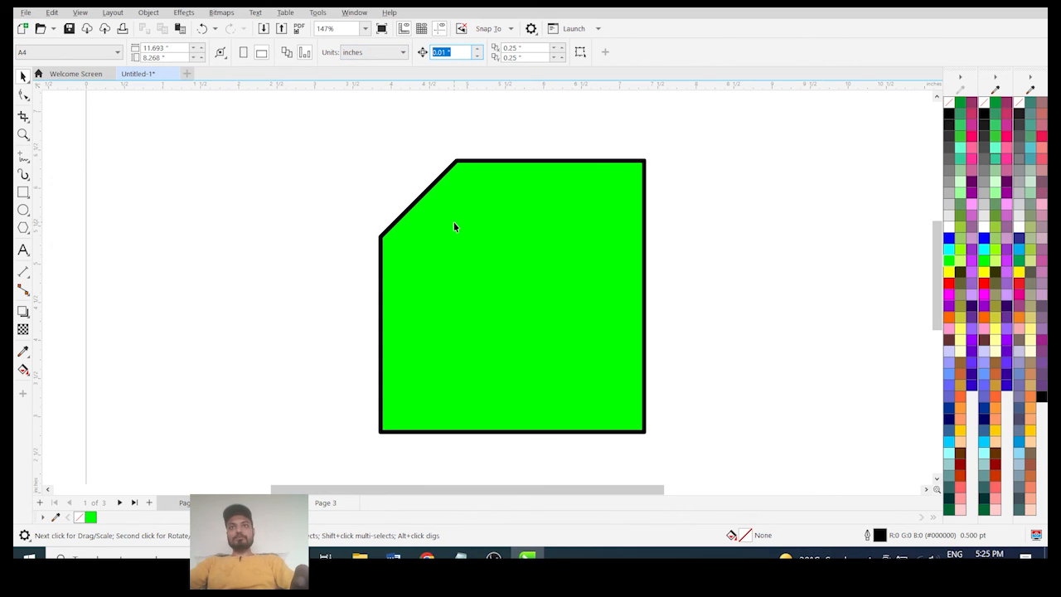
{"action": "type", "text": "1"}
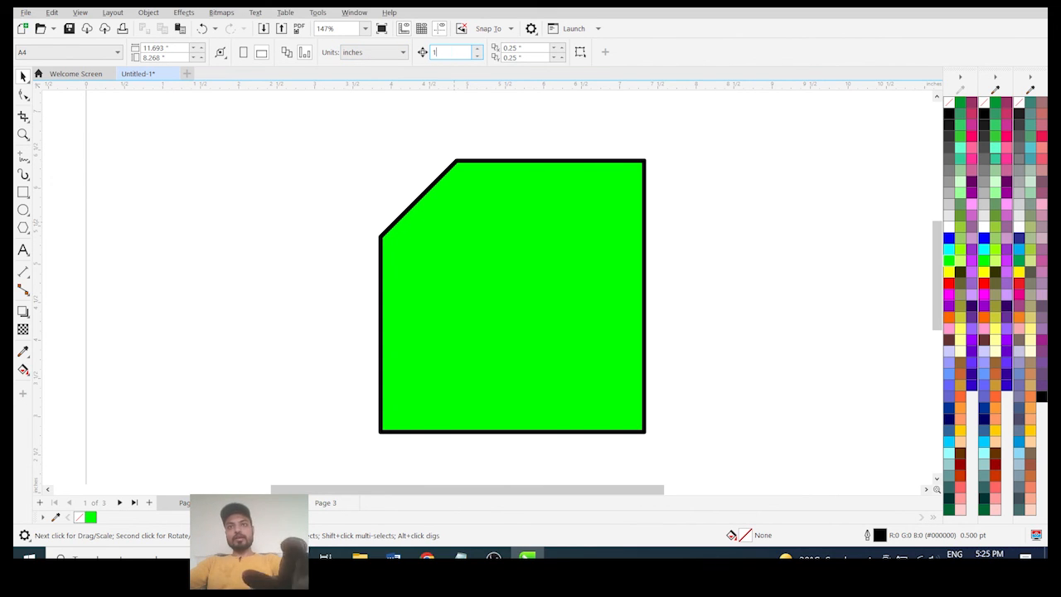
- Select the green shape and nudge it up, down, left and right in 1-inch increments, back to its starting position
{"action": "left_click", "coordinate": [500, 237]}
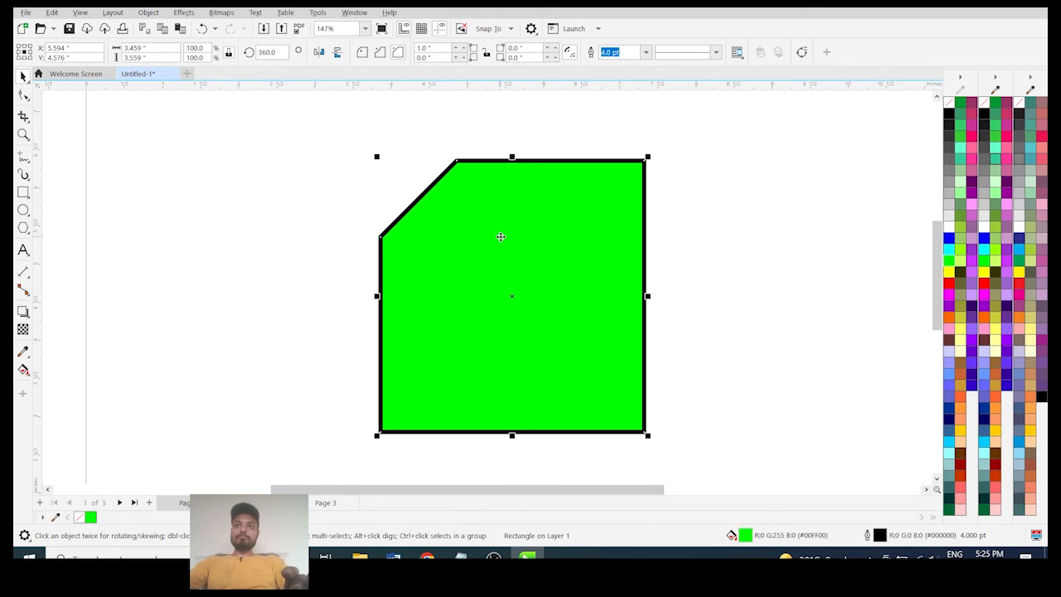
{"action": "key", "text": "Up"}
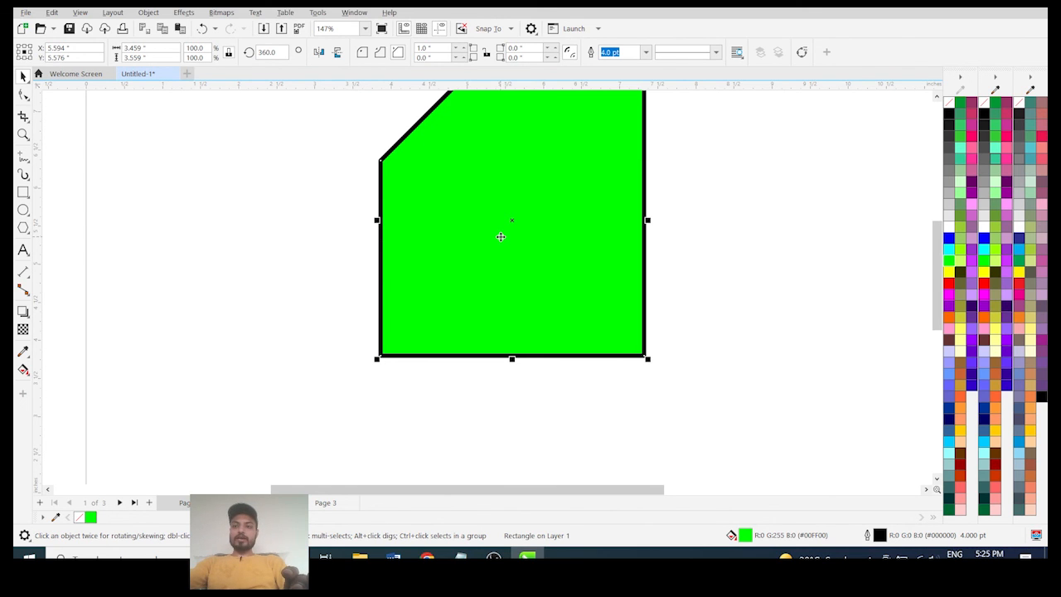
{"action": "key", "text": "Down"}
{"action": "key", "text": "Left"}
{"action": "key", "text": "Left"}
{"action": "key", "text": "Right"}
{"action": "key", "text": "Right"}
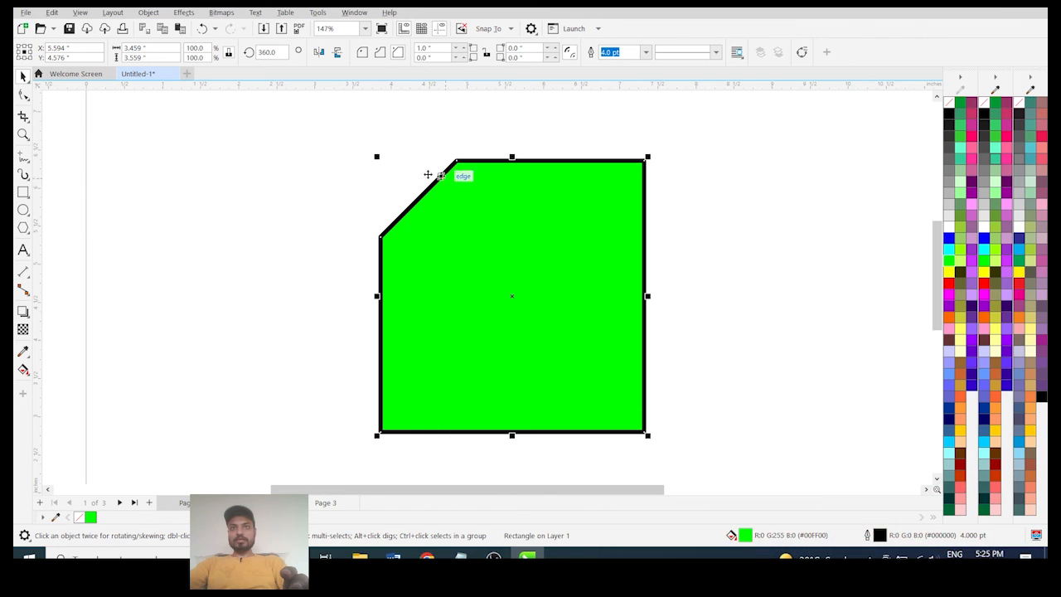
- Straighten the green shape's chamfered corner back to a square corner with the Shape tool
{"action": "left_click", "coordinate": [23, 93]}
{"action": "left_click_drag", "start_coordinate": [457, 162], "coordinate": [308, 132]}
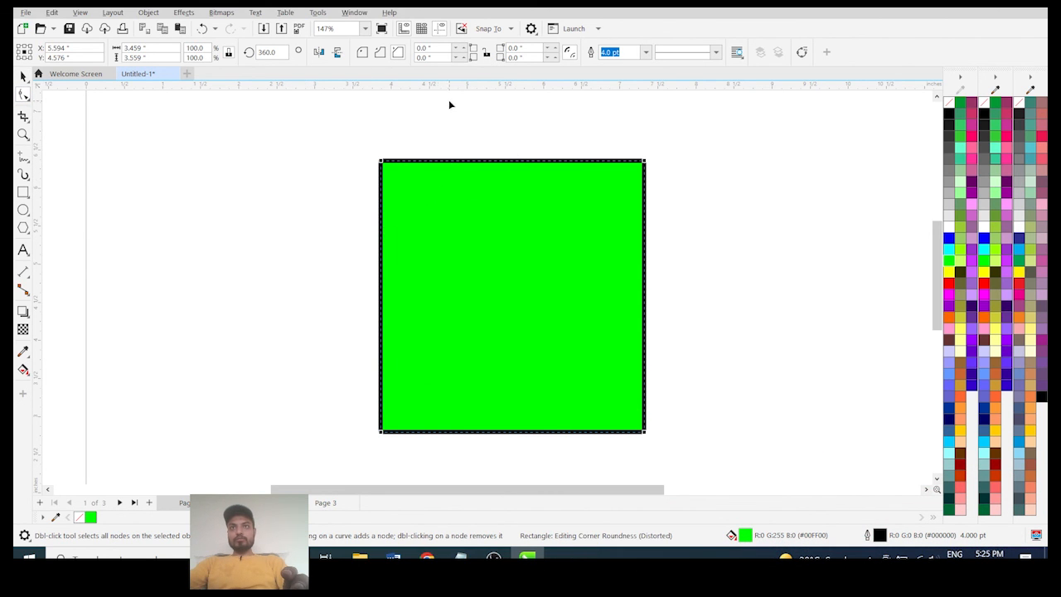
- Try a 2-inch chamfer on the green shape's lower-right corner alone and undo it
{"action": "left_click", "coordinate": [442, 50]}
{"action": "left_click", "coordinate": [535, 58]}
{"action": "type", "text": "2"}
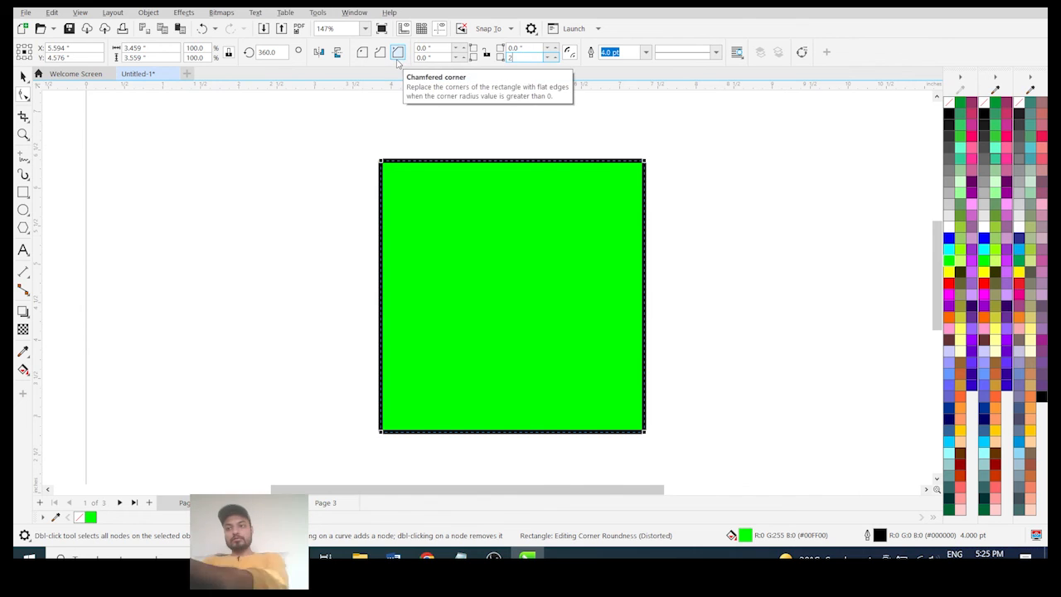
{"action": "key", "text": "Return"}
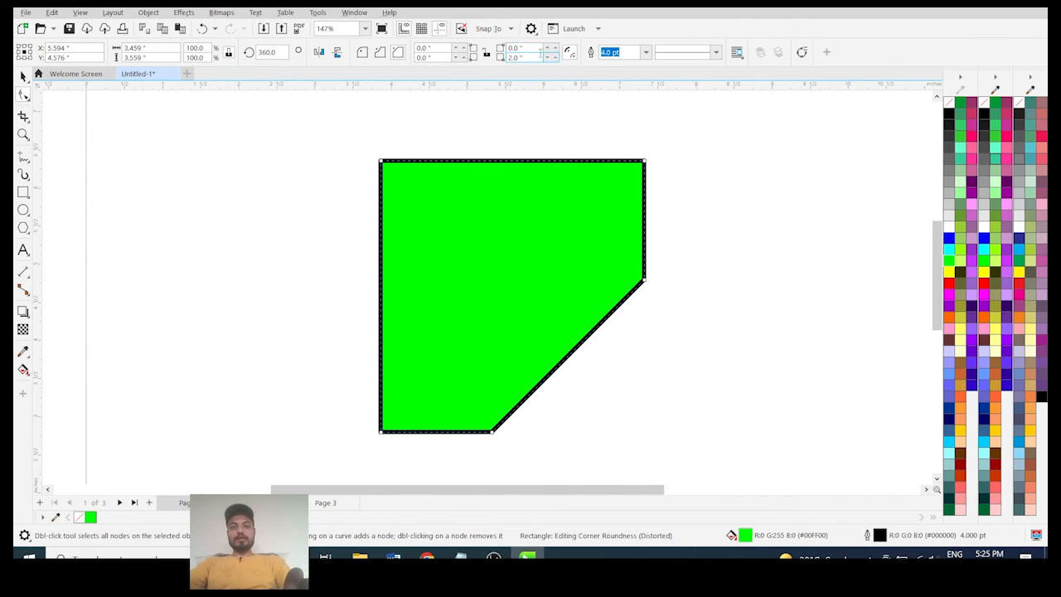
{"action": "key", "text": "ctrl+z"}
- Chamfer all four corners of the green shape together by 1 inch and return to the Pick tool
{"action": "left_click", "coordinate": [539, 58]}
{"action": "type", "text": "1"}
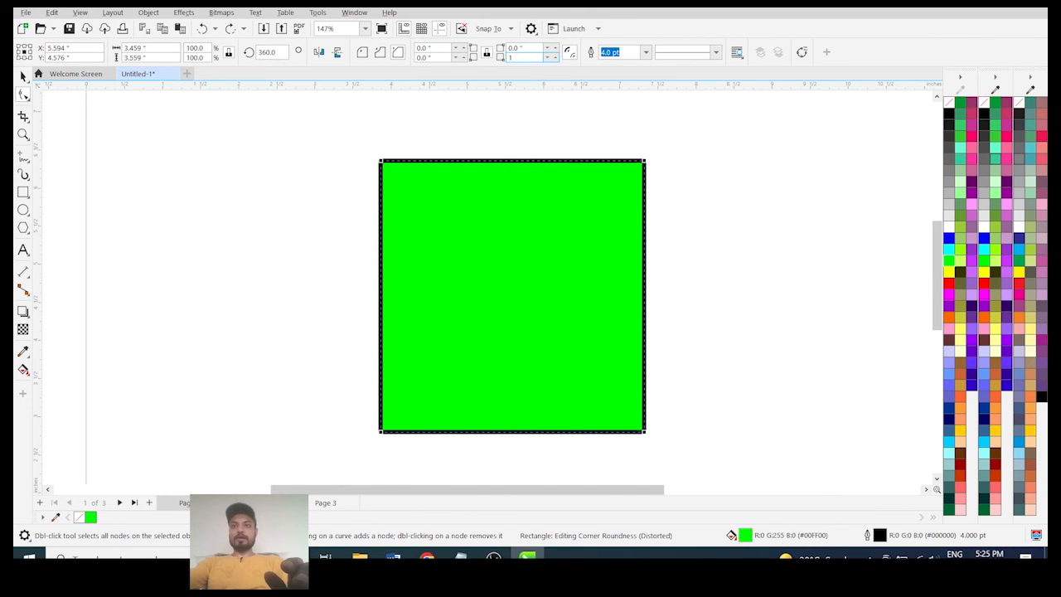
{"action": "key", "text": "Return"}
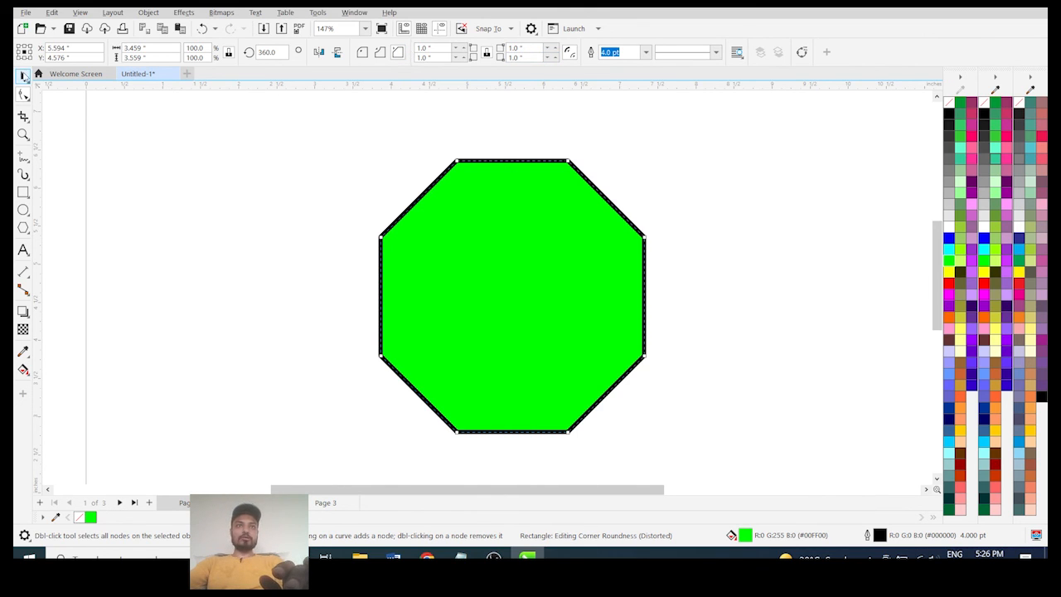
{"action": "left_click", "coordinate": [24, 76]}
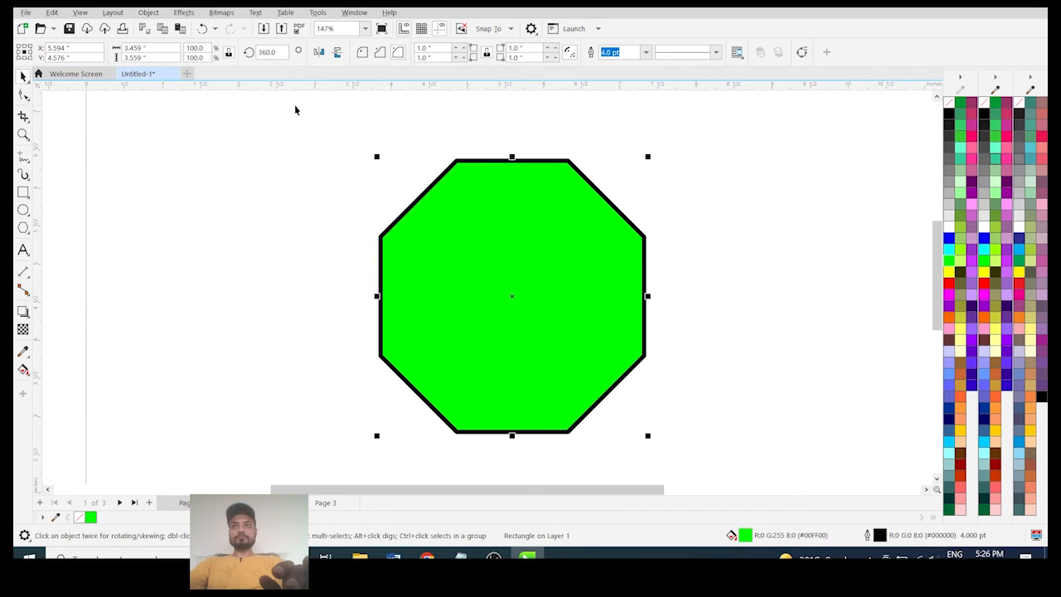